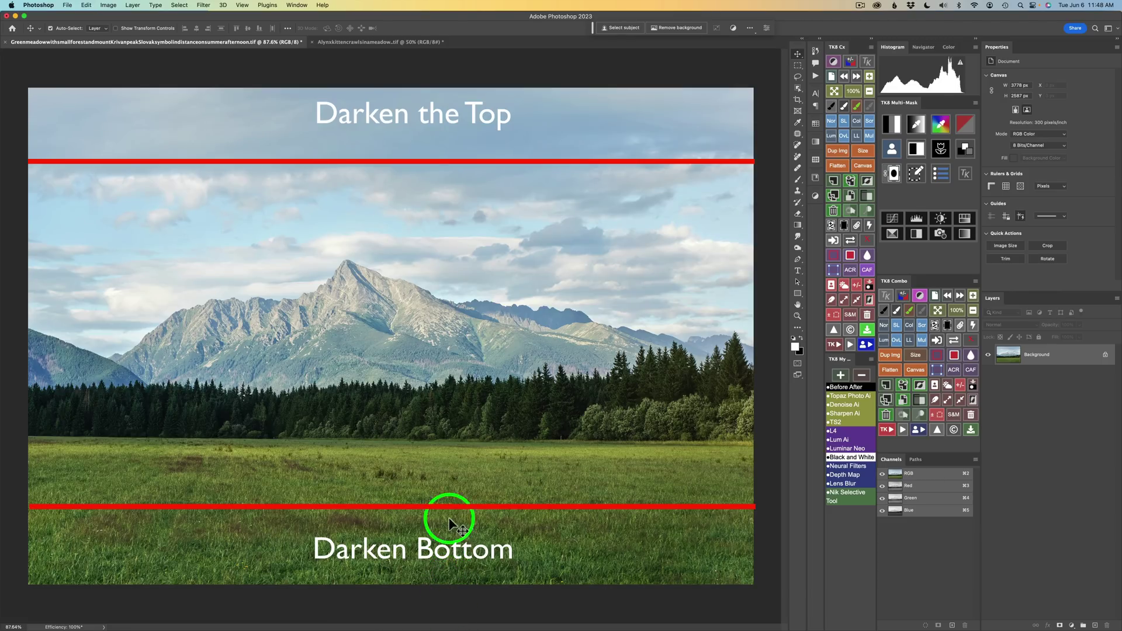
- View the lynx kitten image and return to the mountain meadow image
left_click(377, 46)
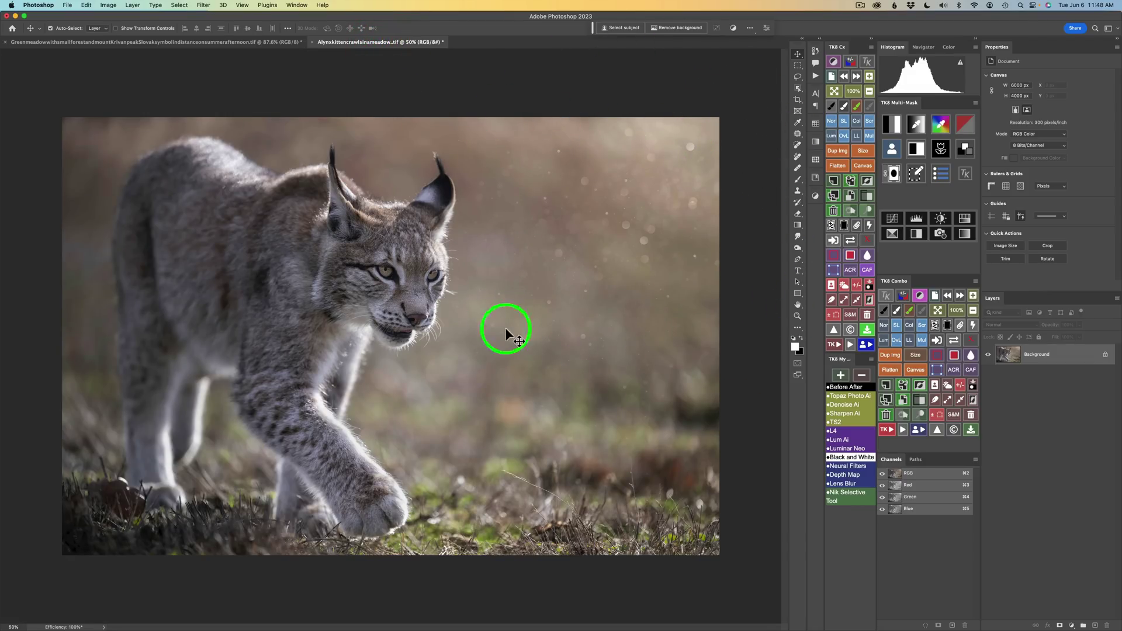
left_click(235, 43)
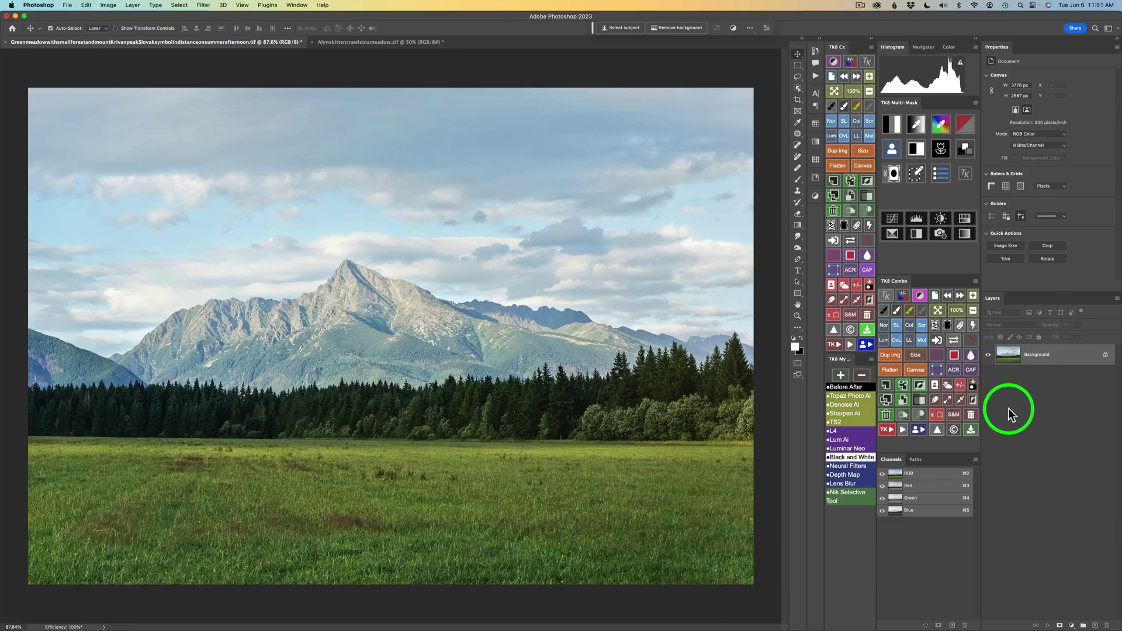
- Add a Curves adjustment layer above the Background, set its blend mode to Multiply, and invert its mask to black
left_click(1072, 626)
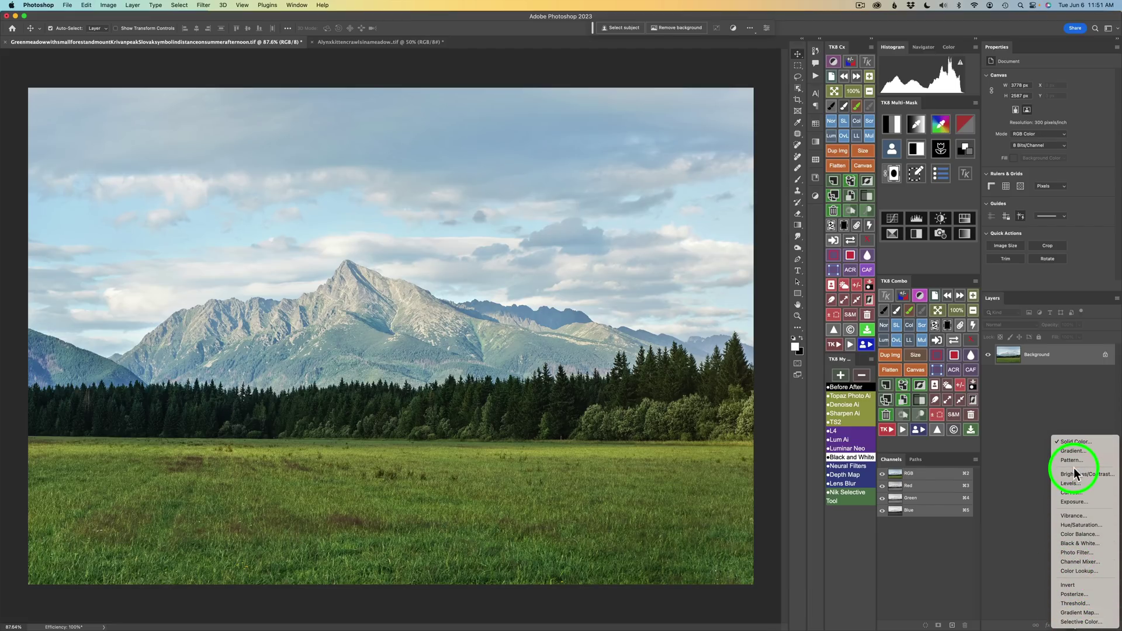
left_click(1076, 494)
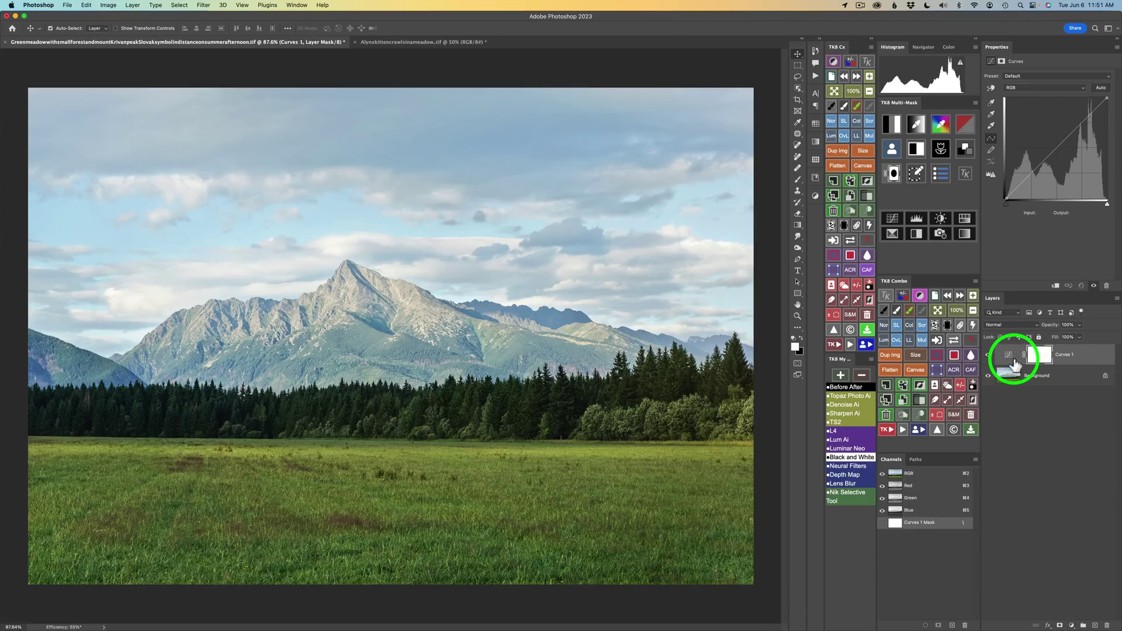
left_click(1008, 323)
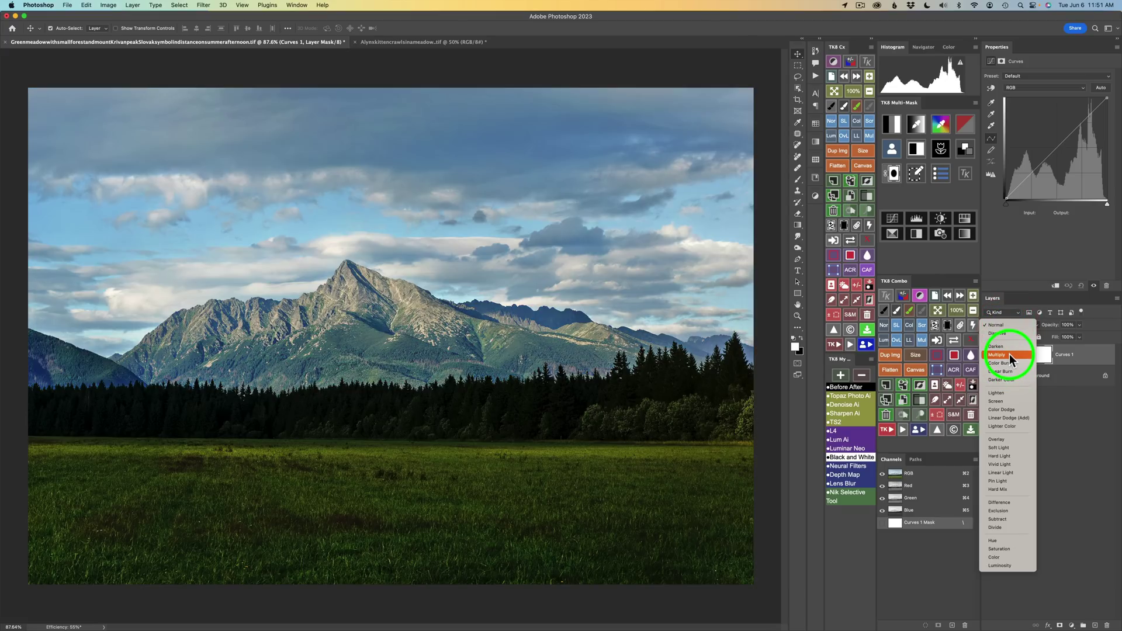
left_click(1009, 354)
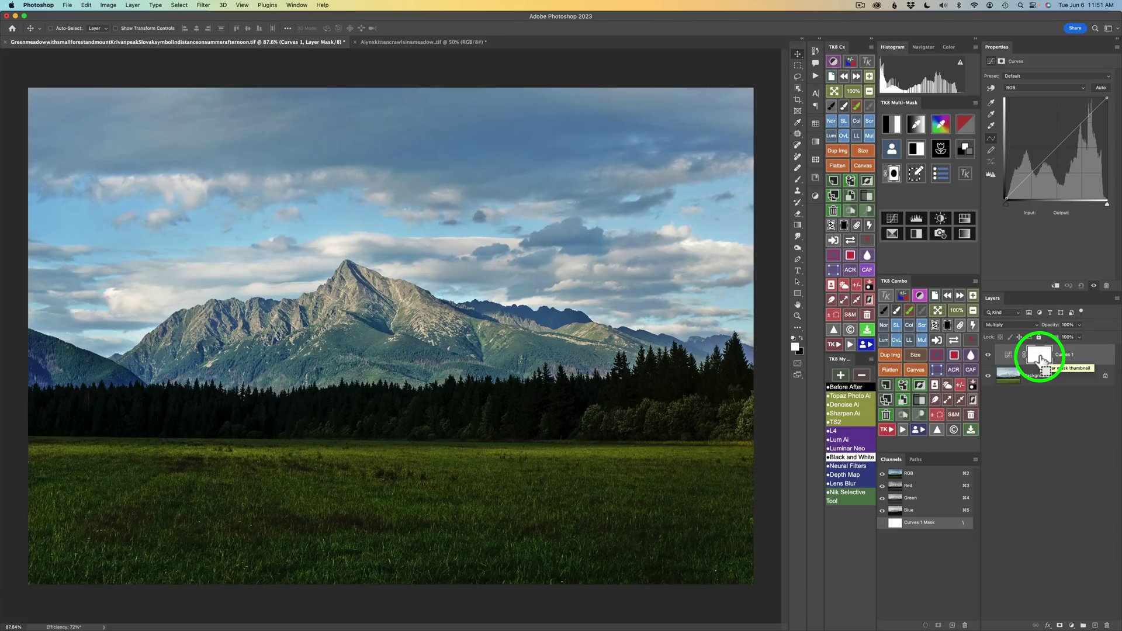
key("super+i")
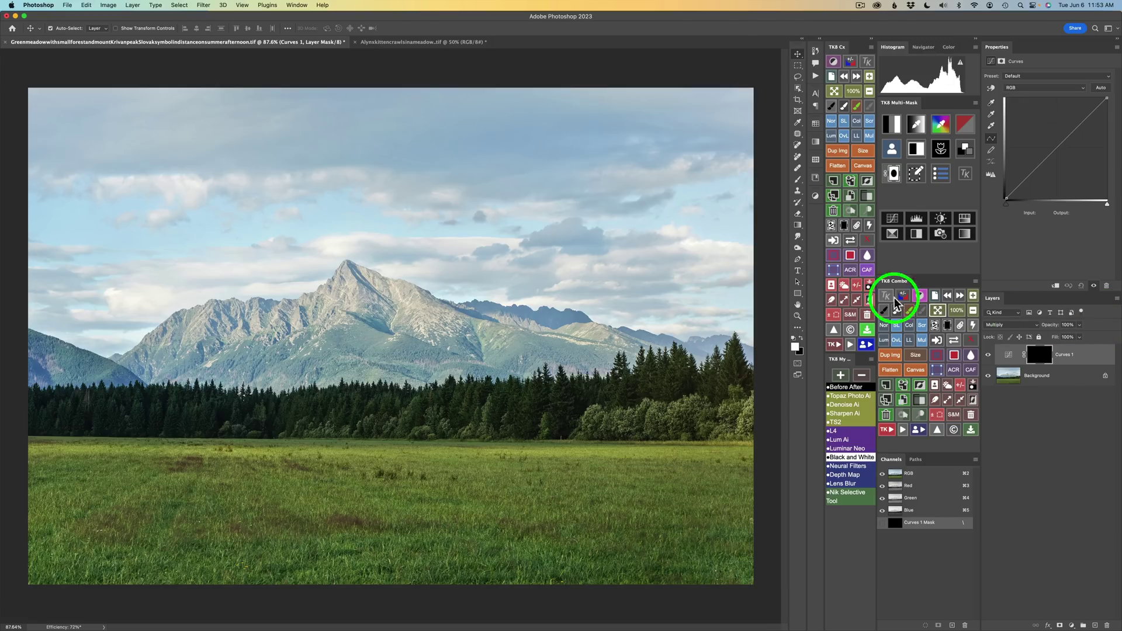
- Set up the Gradient tool in Gradient mode with the Foreground to Background preset from Basics
left_click(797, 226)
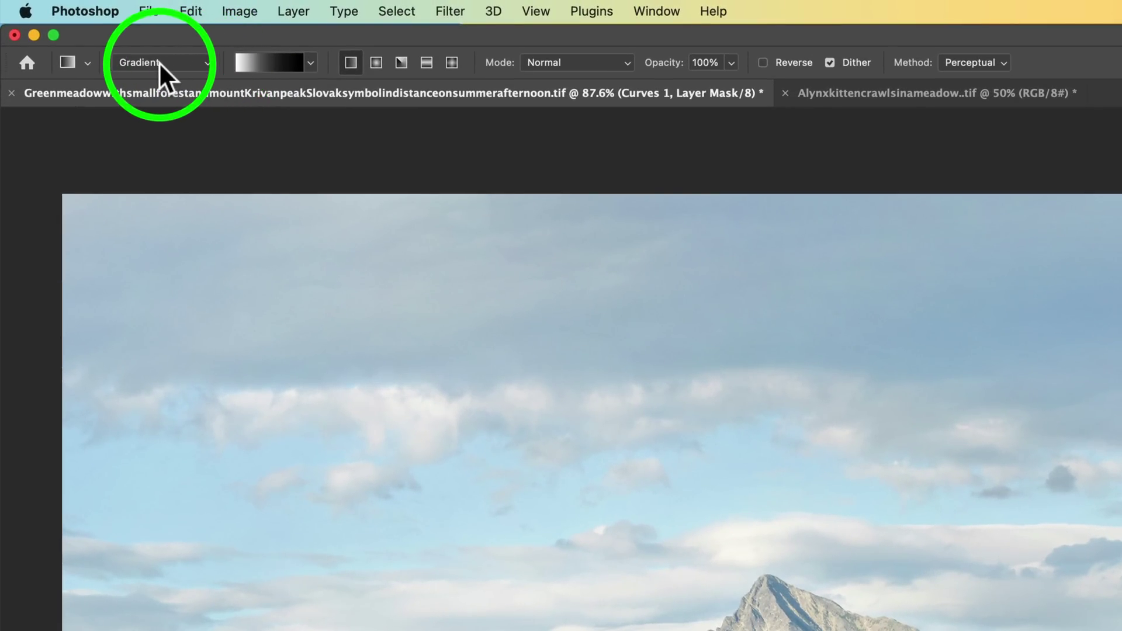
left_click(208, 61)
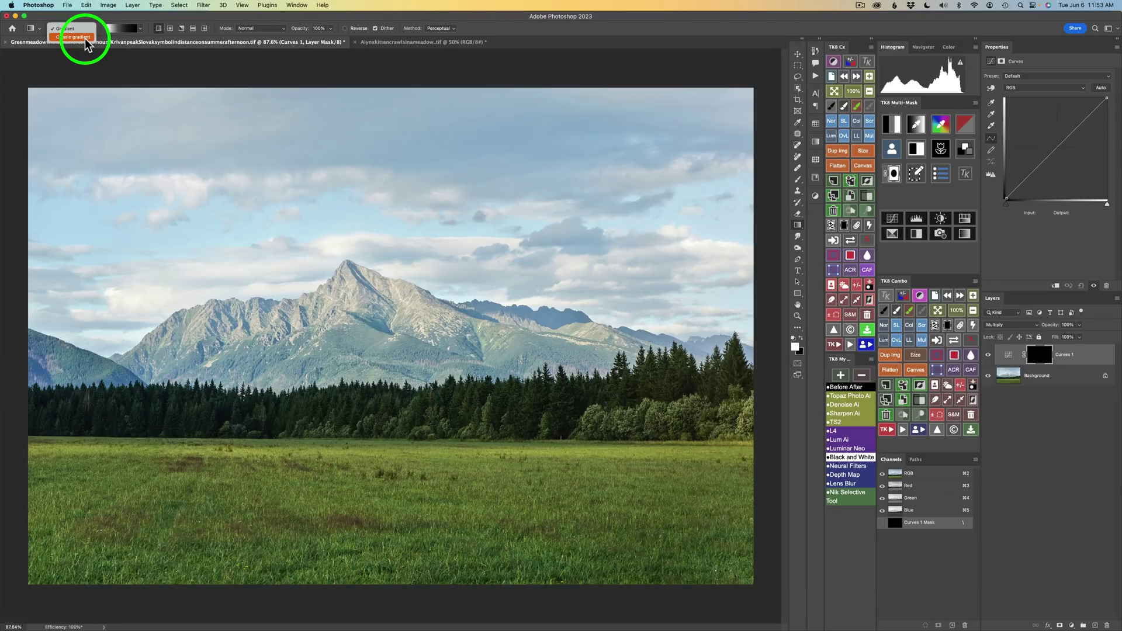
left_click(77, 28)
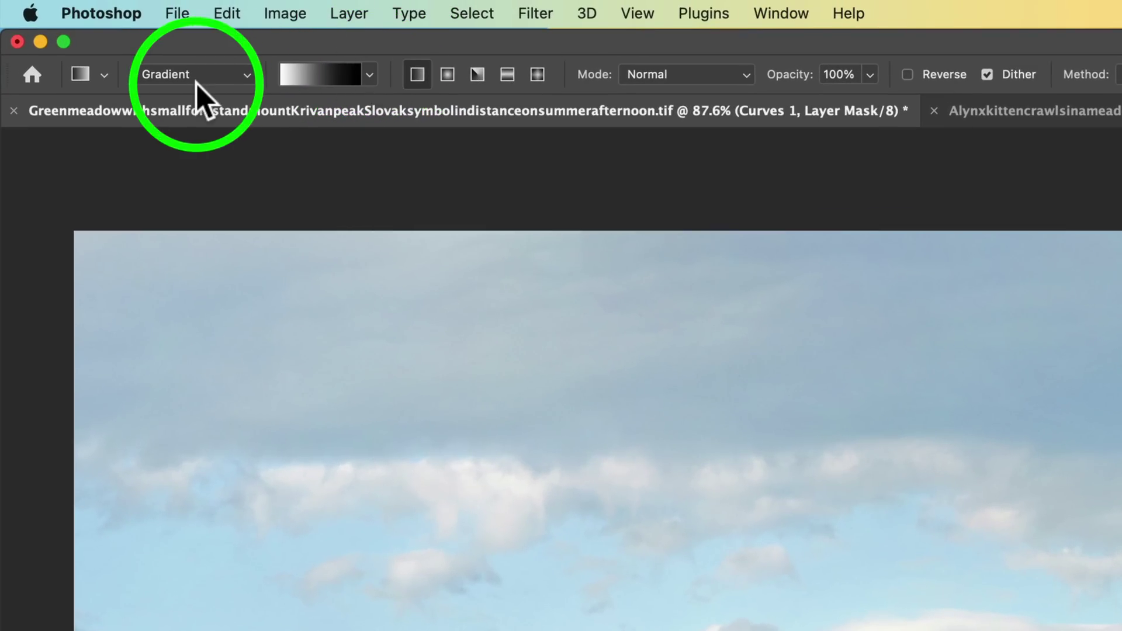
left_click(370, 74)
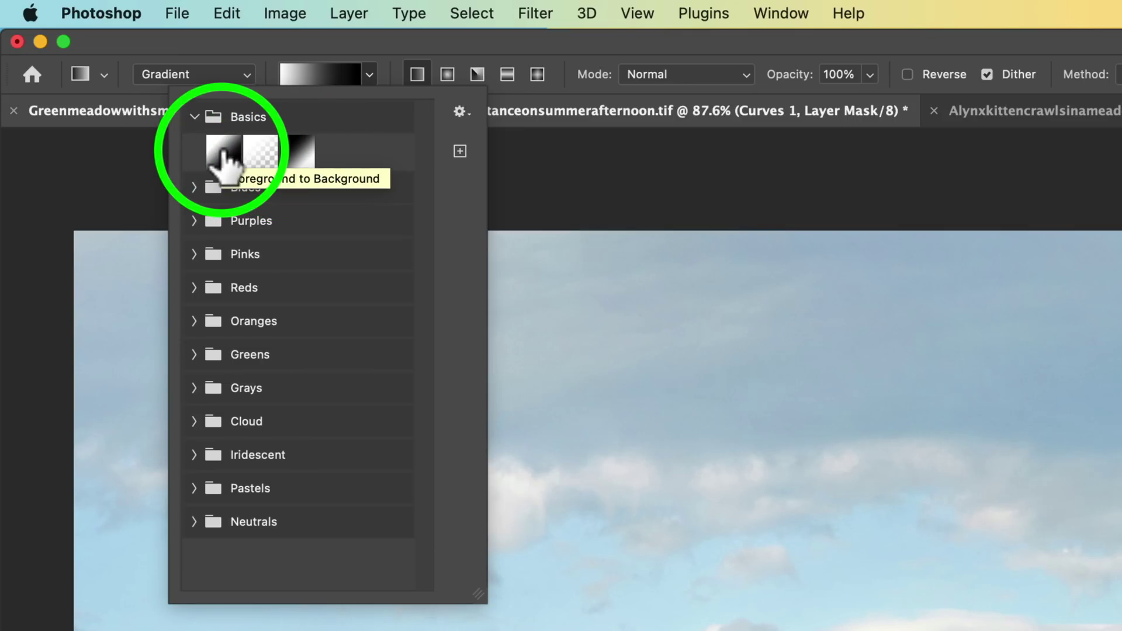
left_click(223, 153)
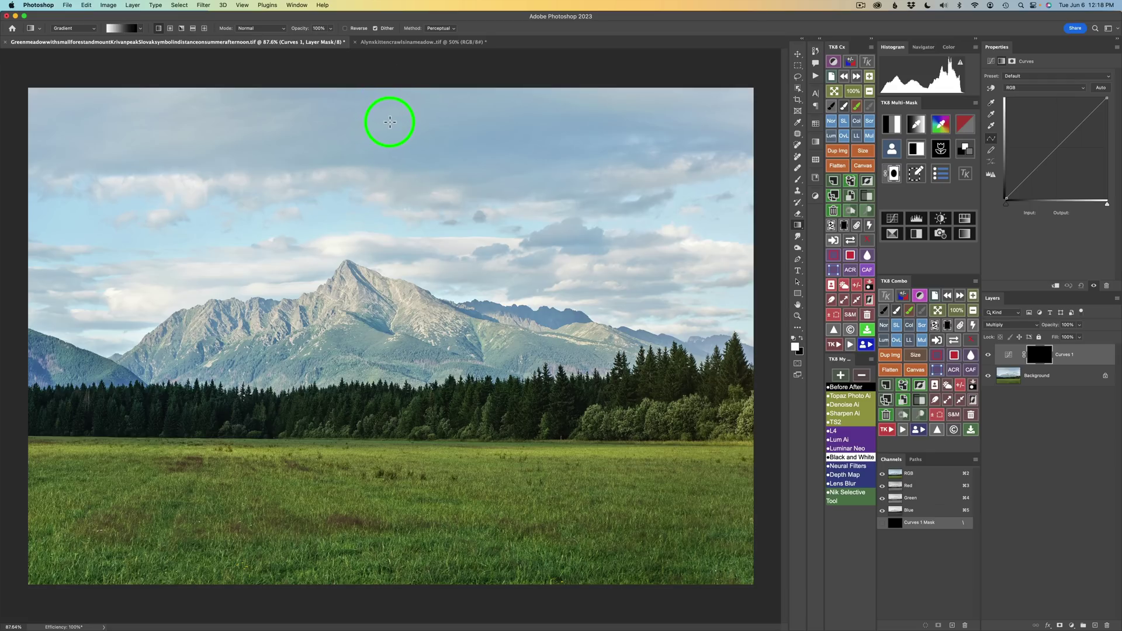
- Draw a vertical linear gradient on the Curves 1 mask, adjusting it to run from the sky's upper edge down to the mountain peak
left_click_drag(390, 121, 399, 292)
left_click_drag(390, 292, 403, 338)
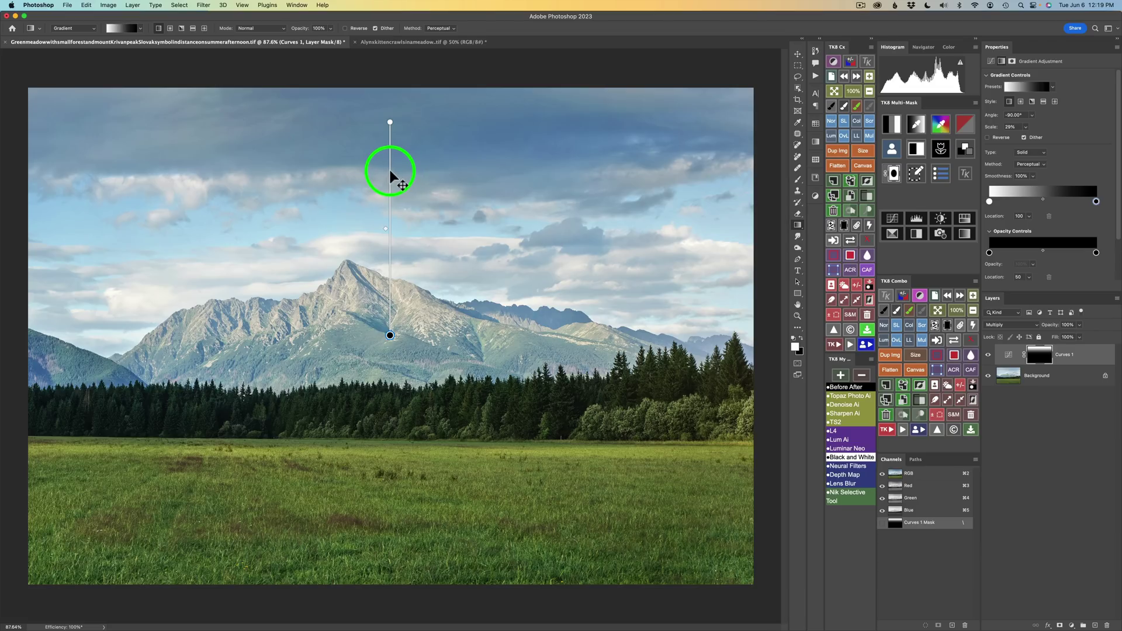
left_click_drag(390, 153, 400, 114)
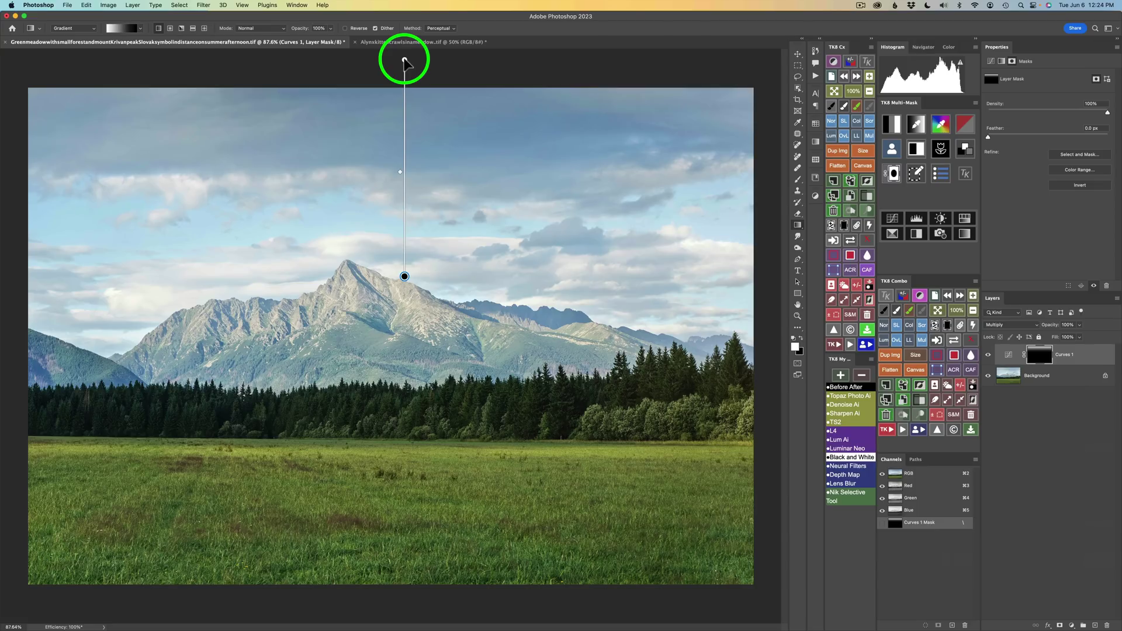
left_click_drag(405, 60, 407, 96)
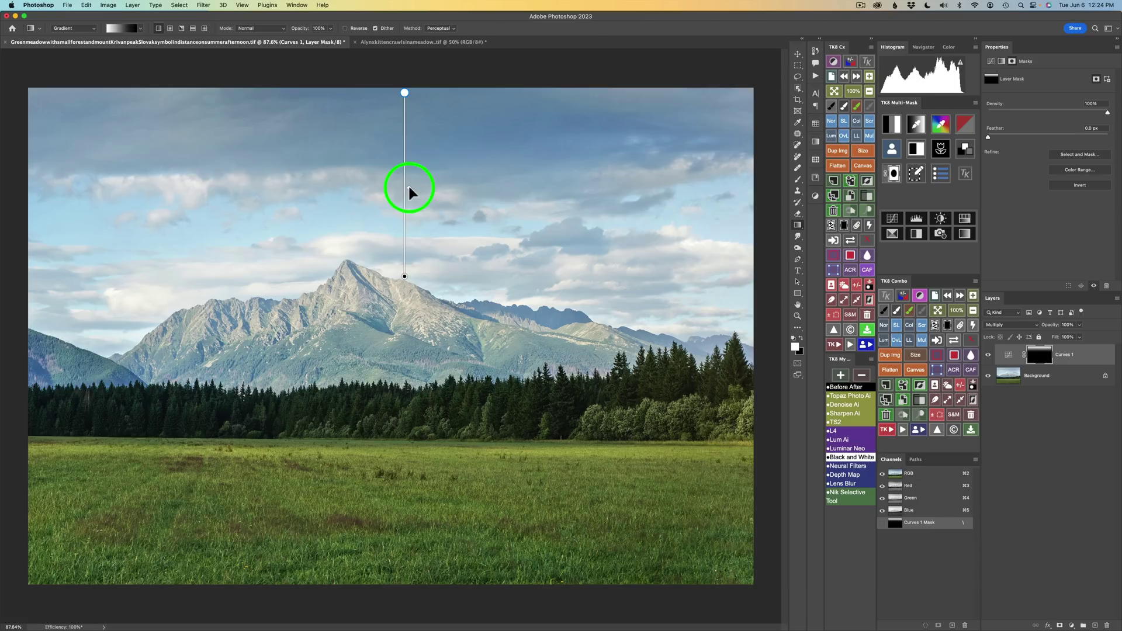
- Shift the mask gradient upward so it starts just above the canvas, and adjust its midpoint to fine-tune the sky darkening
mouse_move(409, 188)
left_mouse_down()
mouse_move(414, 118)
mouse_move(414, 187)
left_mouse_up()
mouse_move(414, 226)
left_mouse_down()
mouse_move(412, 261)
mouse_move(420, 145)
mouse_move(421, 186)
left_mouse_up()
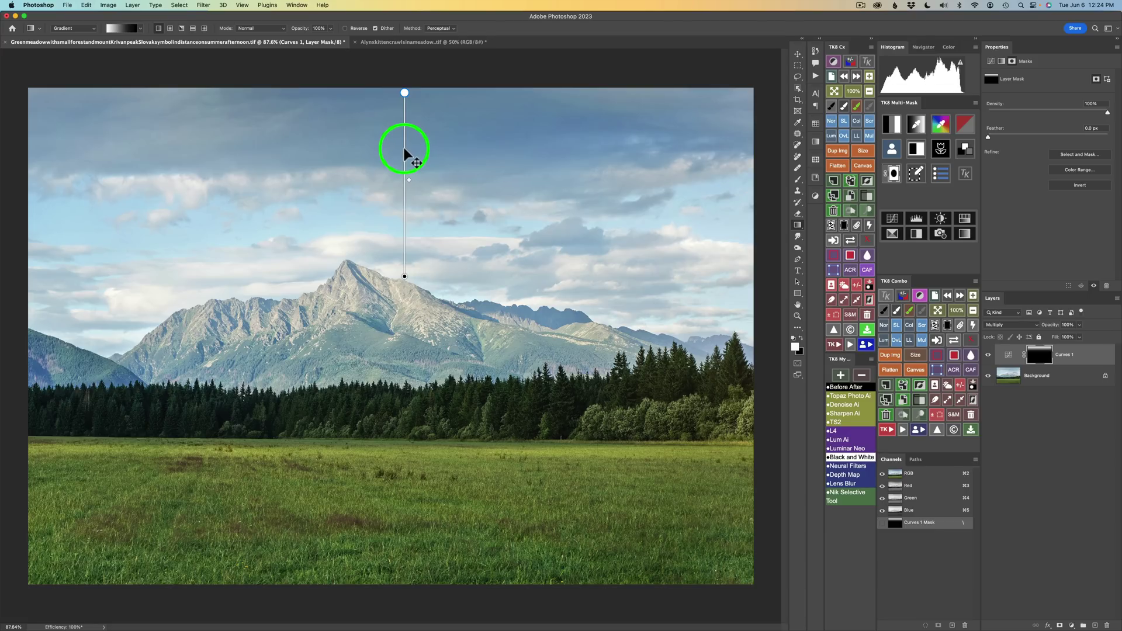
mouse_move(405, 149)
left_mouse_down()
mouse_move(406, 312)
mouse_move(414, 188)
mouse_move(413, 200)
left_mouse_up()
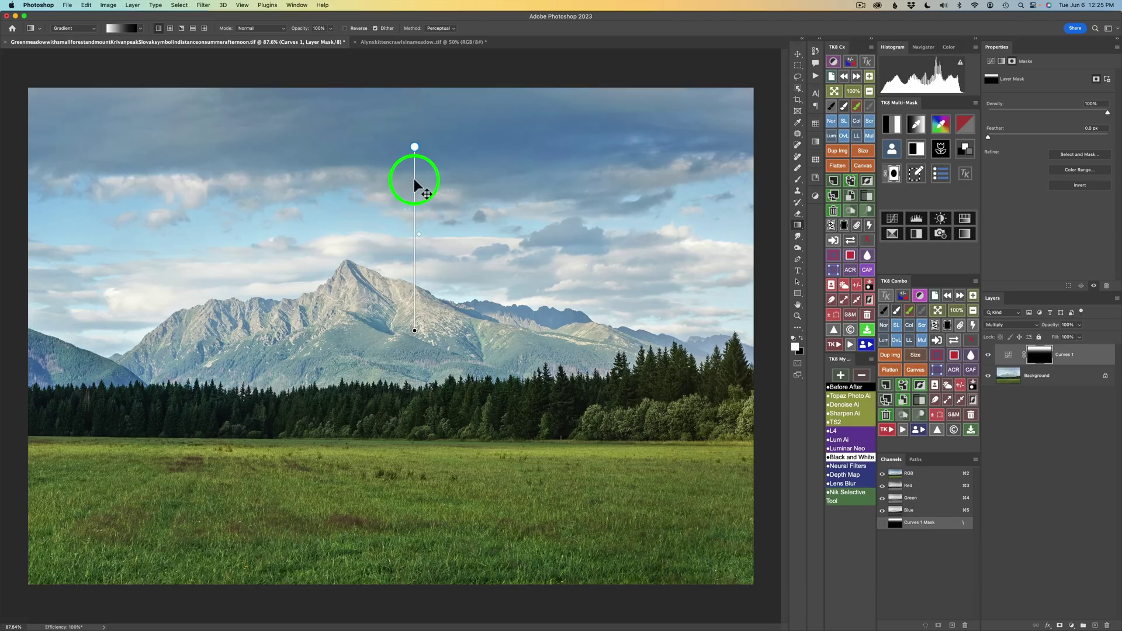
mouse_move(414, 186)
left_mouse_down()
mouse_move(413, 593)
mouse_move(422, 100)
mouse_move(423, 121)
mouse_move(423, 111)
left_mouse_up()
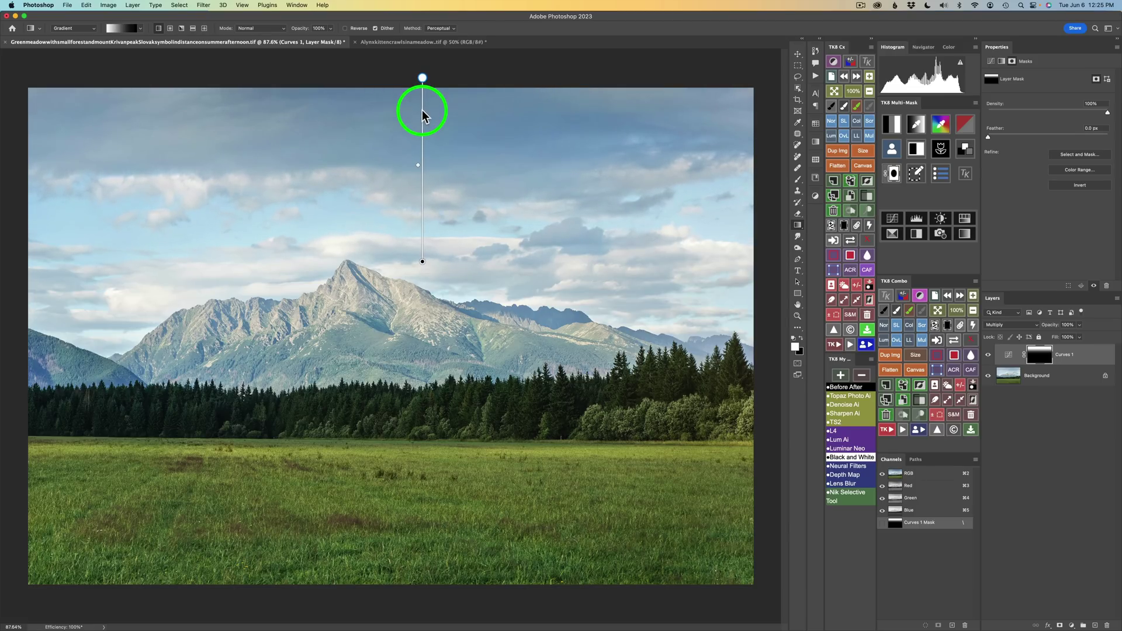
mouse_move(417, 165)
left_mouse_down()
mouse_move(418, 205)
mouse_move(415, 176)
mouse_move(415, 186)
left_mouse_up()
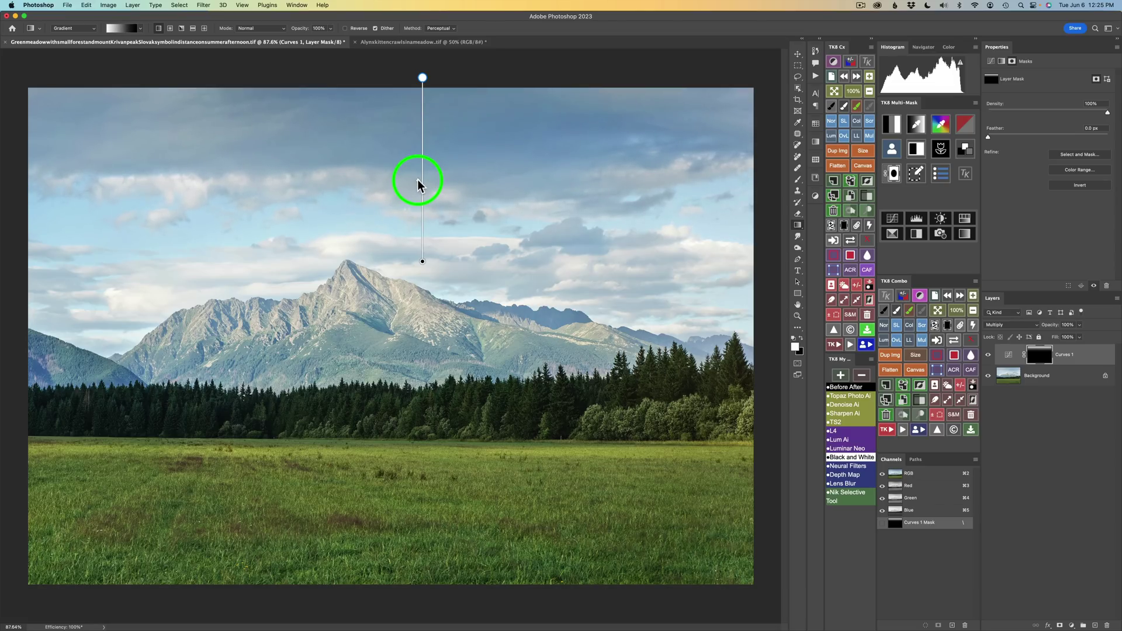
left_click_drag(418, 179, 418, 180)
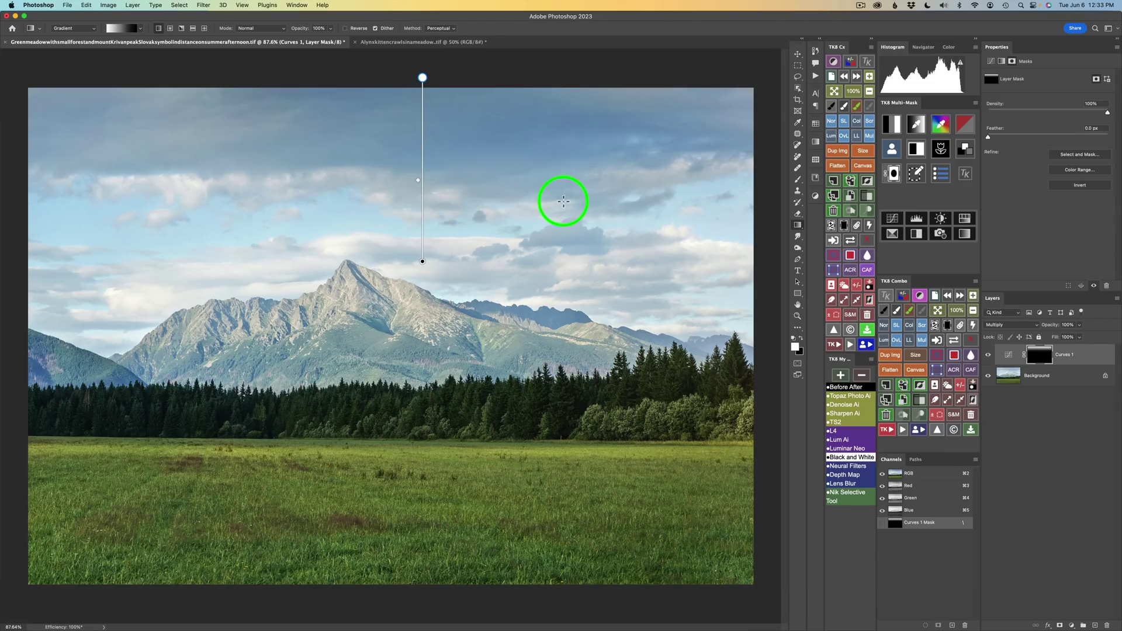
- Compare the image with the Curves 1 layer hidden and shown, and reselect its mask to bring back the gradient controls
left_click(1009, 358)
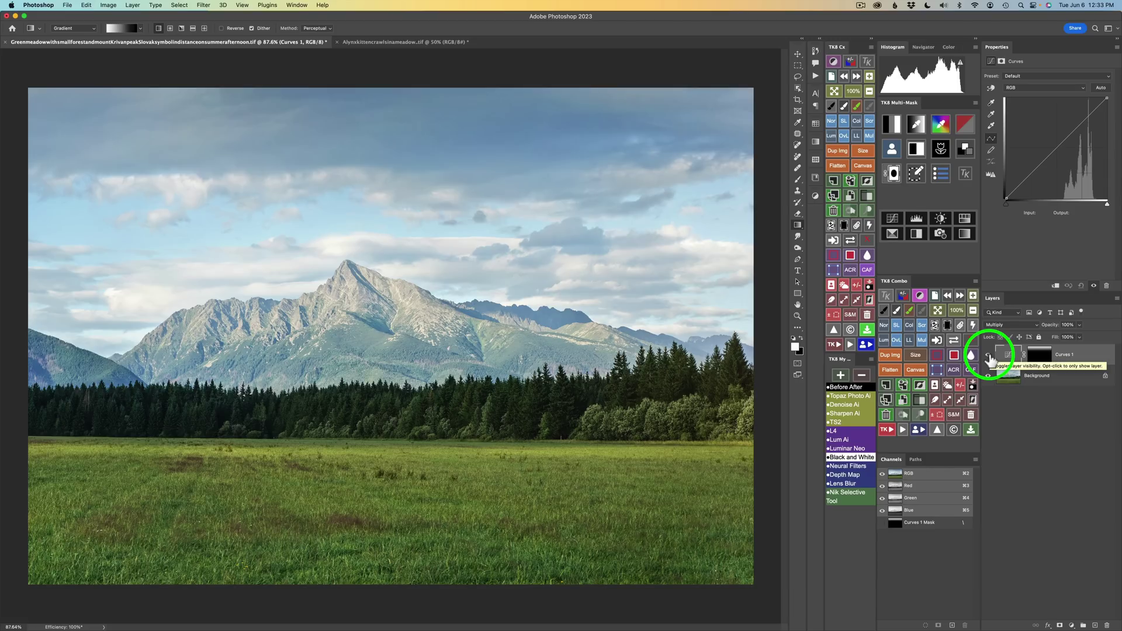
left_click(988, 357)
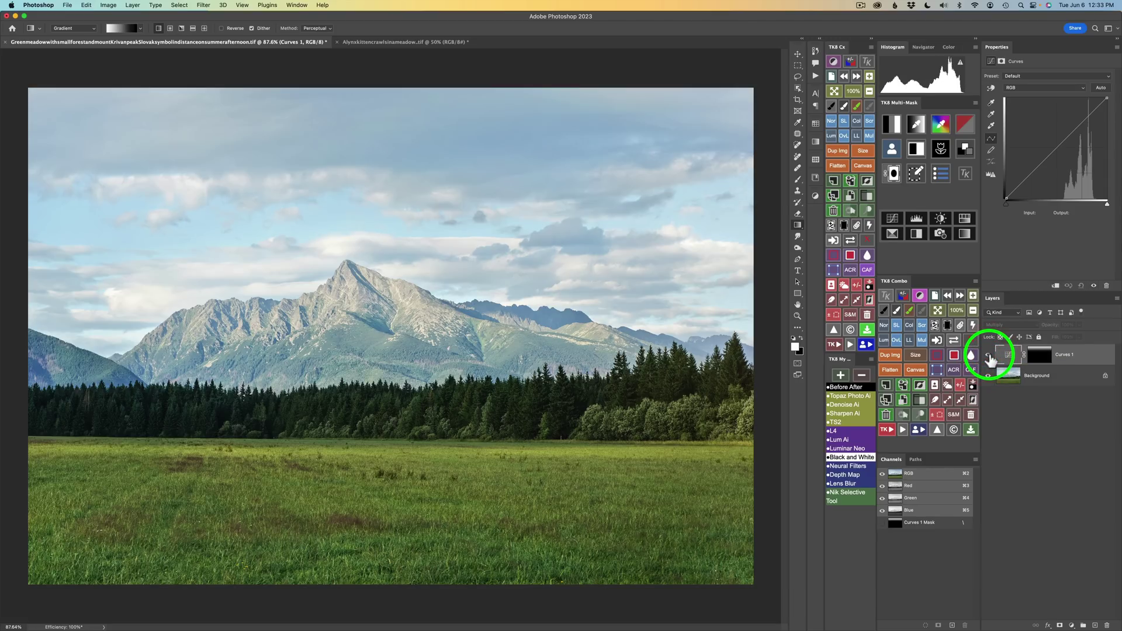
left_click(988, 355)
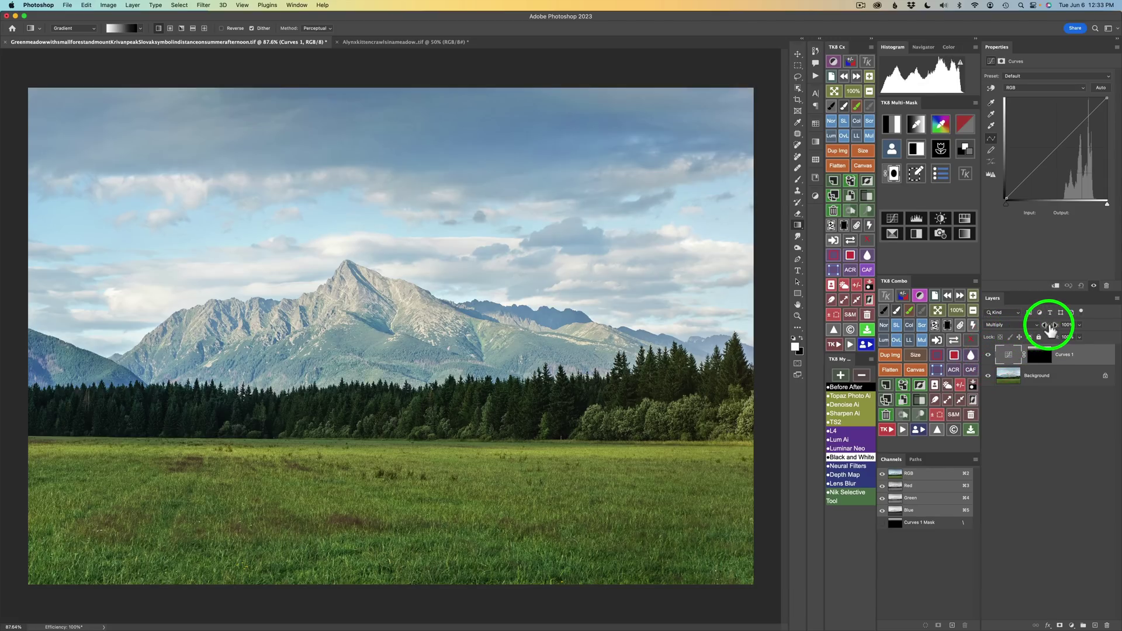
left_click_drag(1051, 330, 1098, 327)
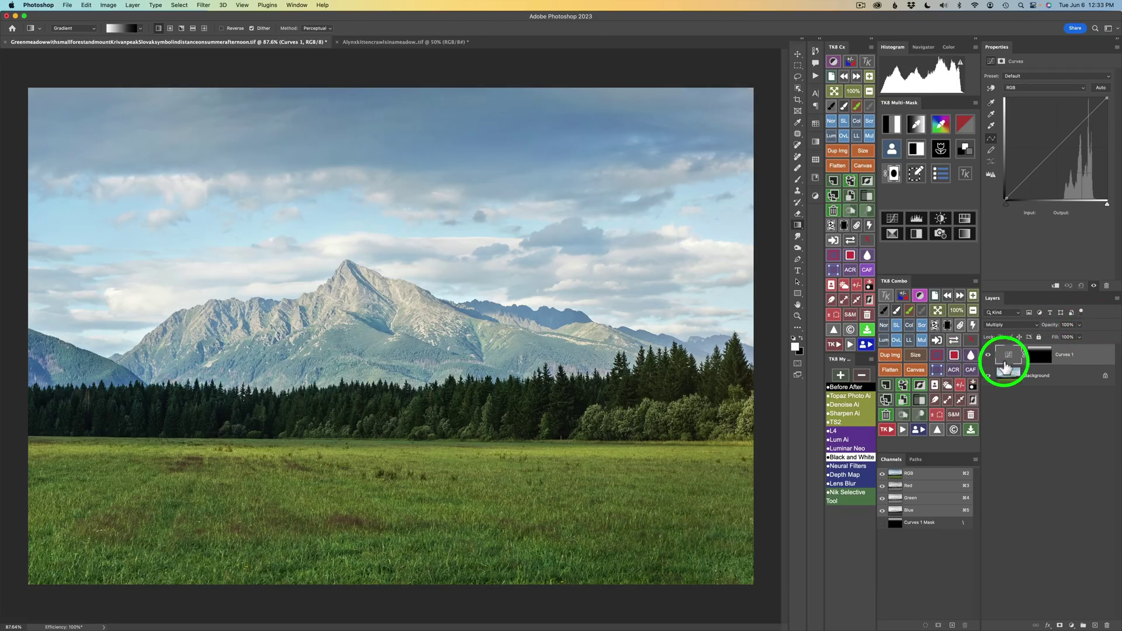
left_click(1040, 356)
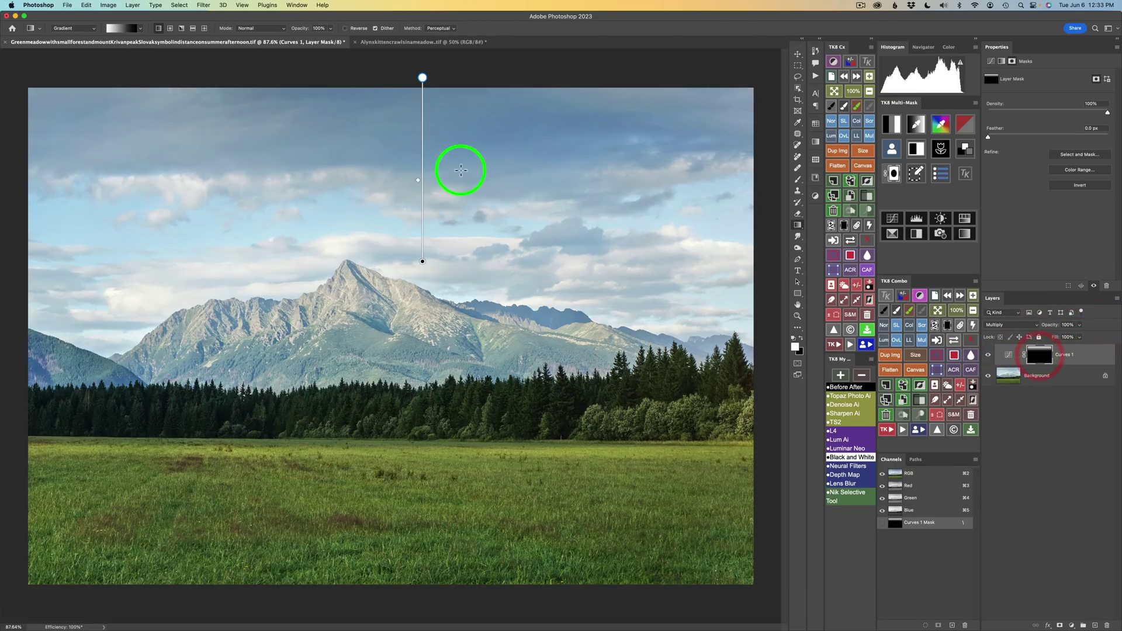
left_click(417, 182)
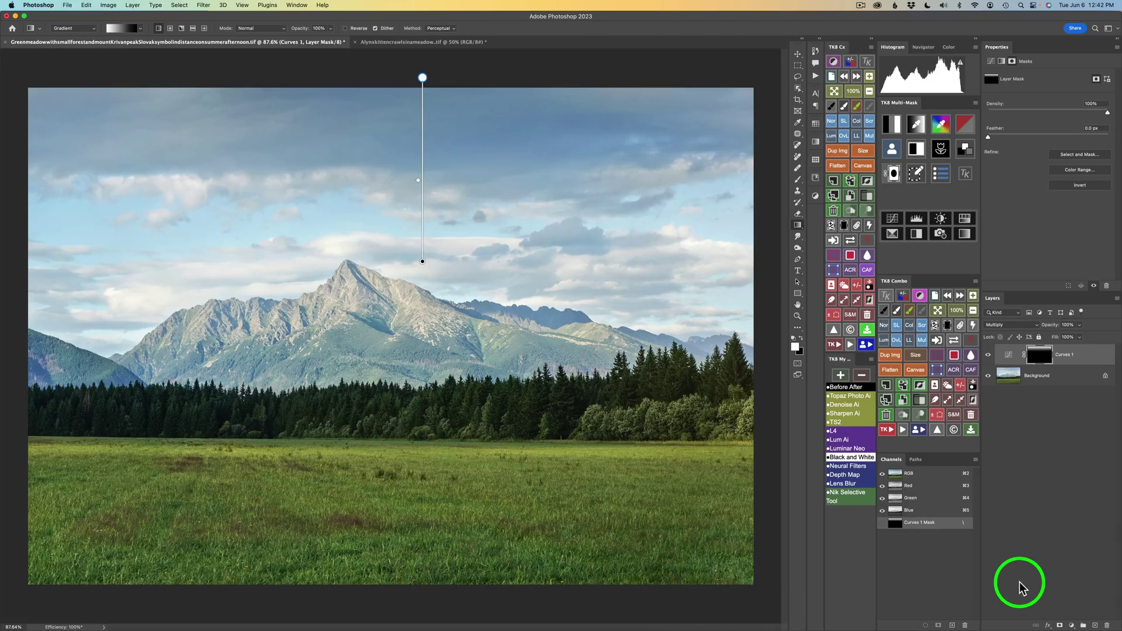
- Add a second Curves adjustment layer on top, set its blend mode to Multiply, and invert its mask to black
left_click(1073, 626)
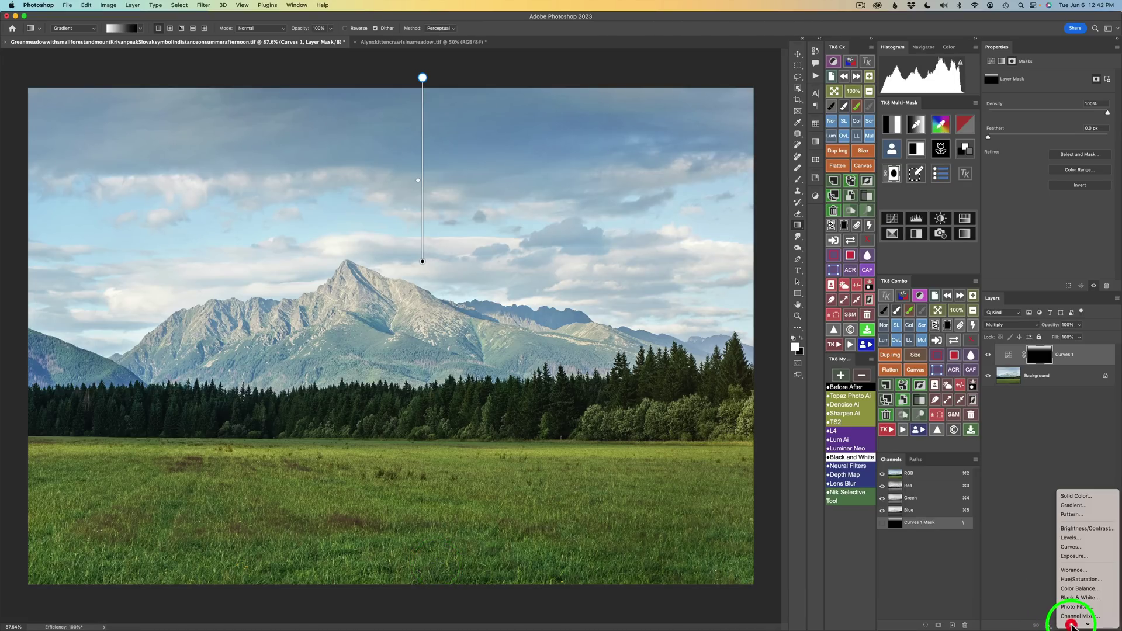
left_click(1078, 548)
left_click(1012, 325)
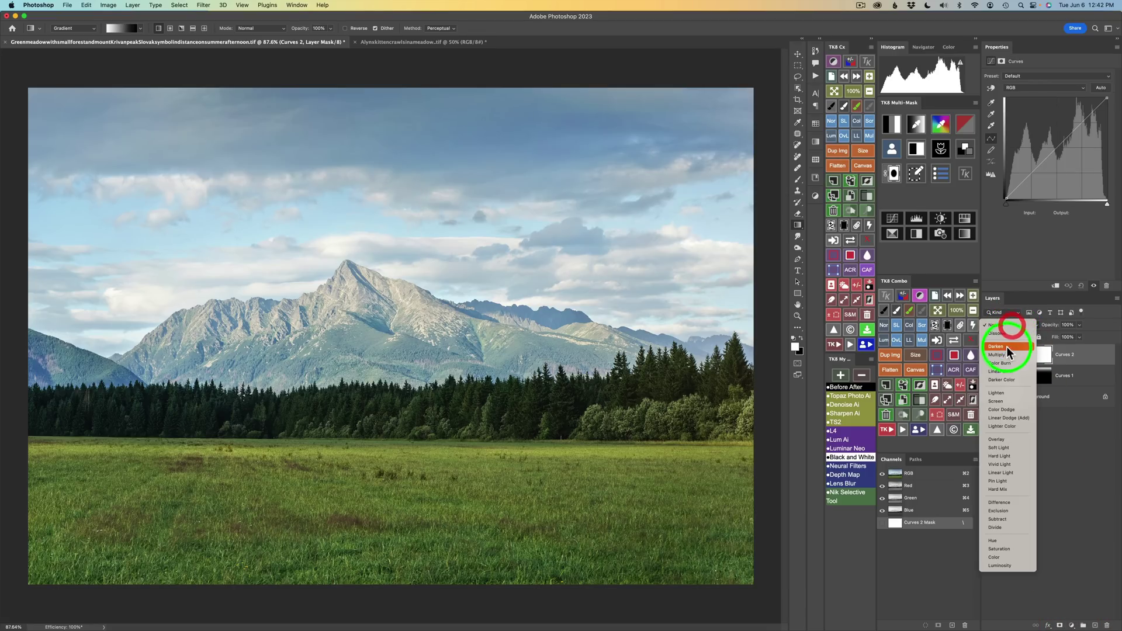
left_click(1005, 353)
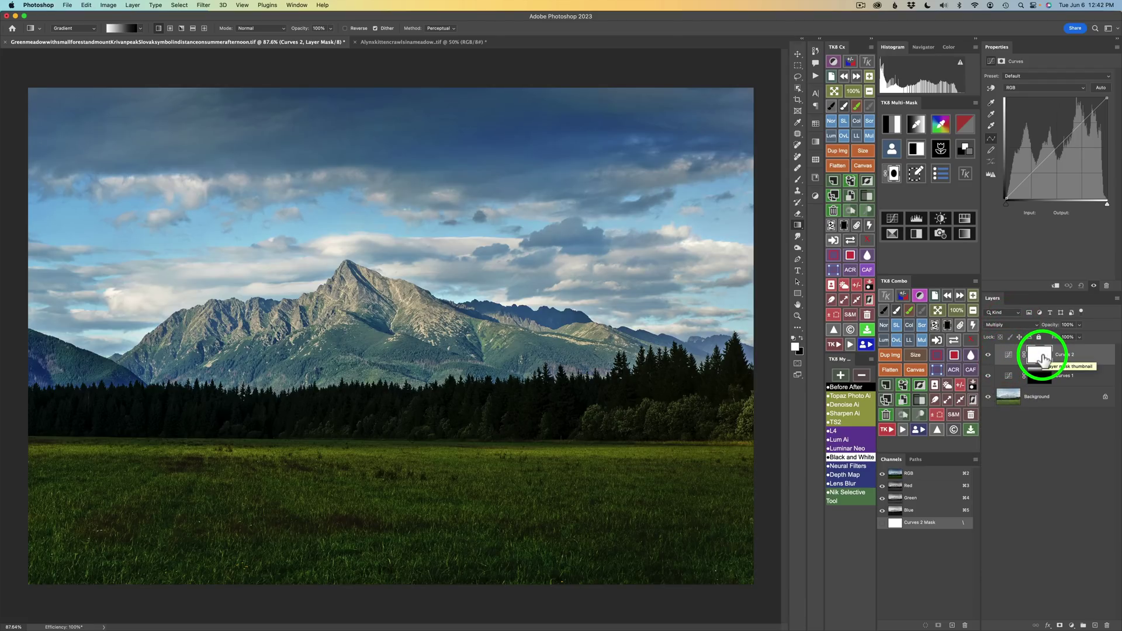
key("super+i")
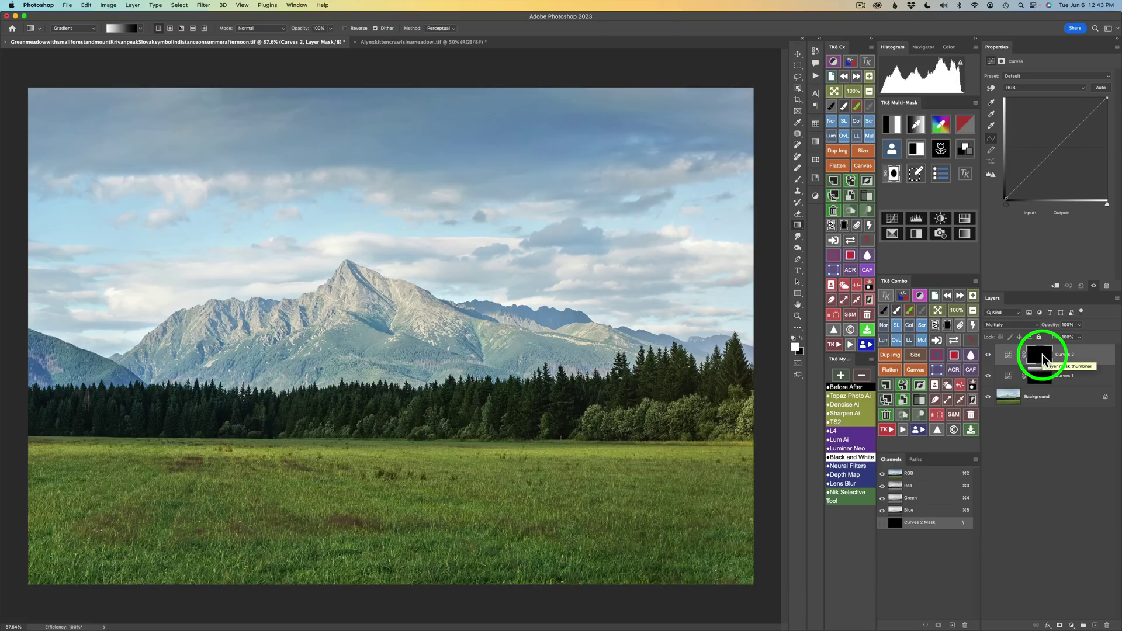
- Switch to Classic gradient and draw vertical gradients on the Curves 2 mask from below the canvas up into the meadow
left_click(95, 29)
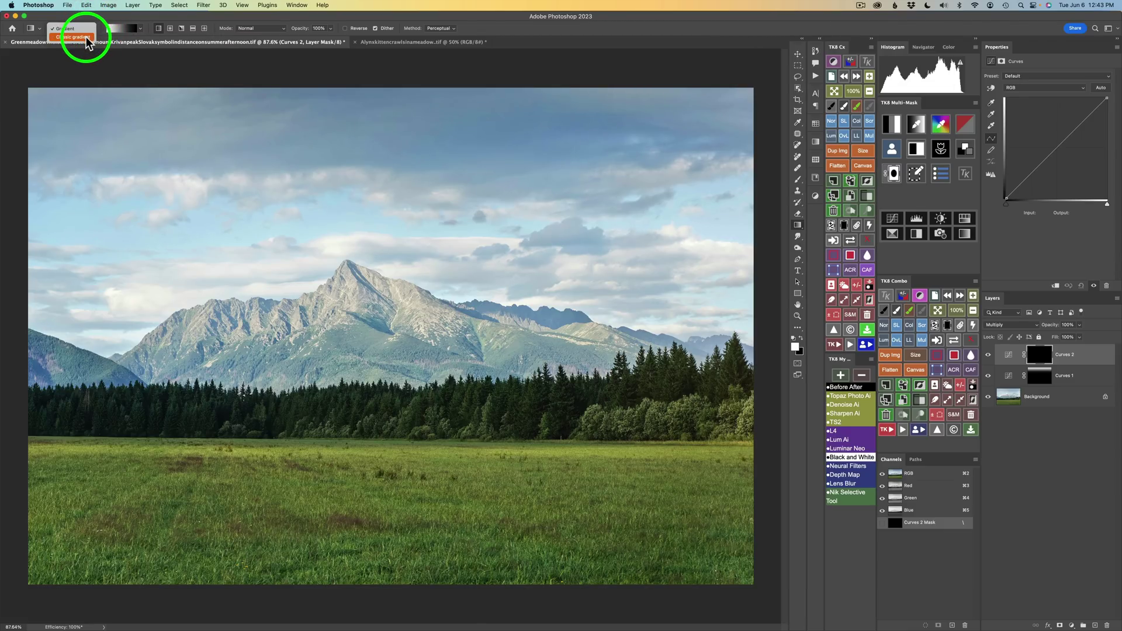
left_click(88, 38)
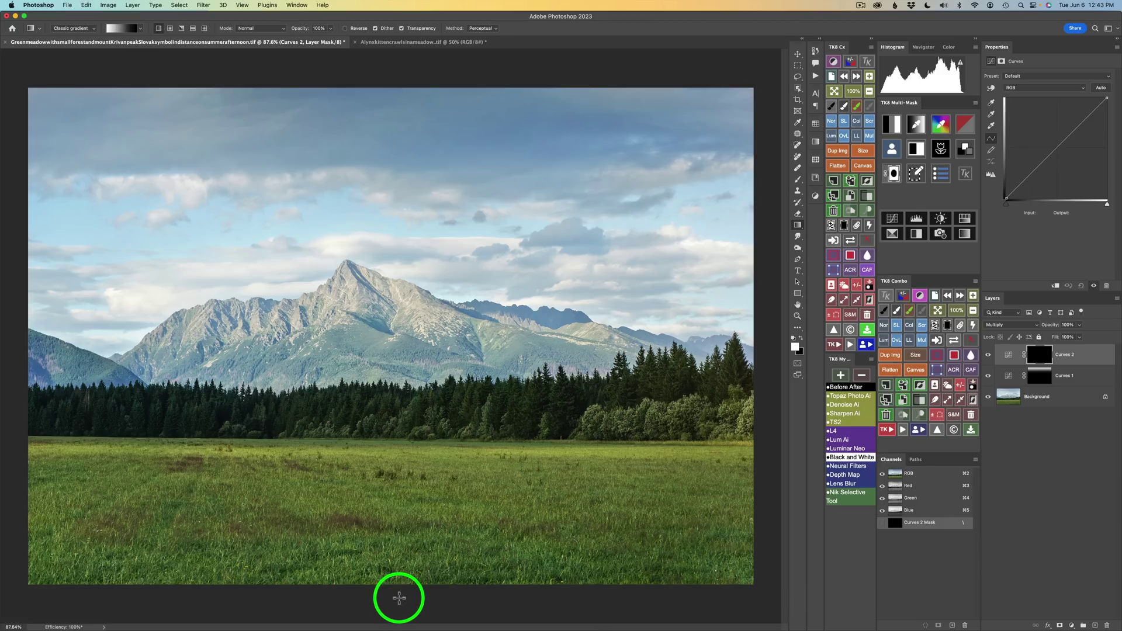
left_click_drag(400, 601, 403, 426)
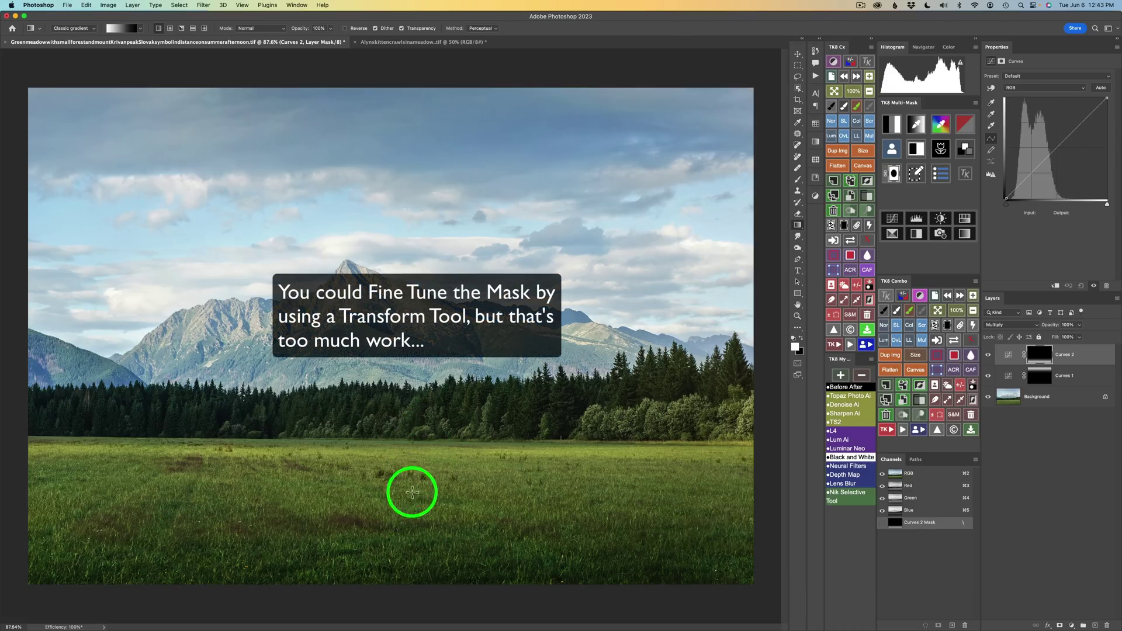
left_click_drag(393, 598, 405, 456)
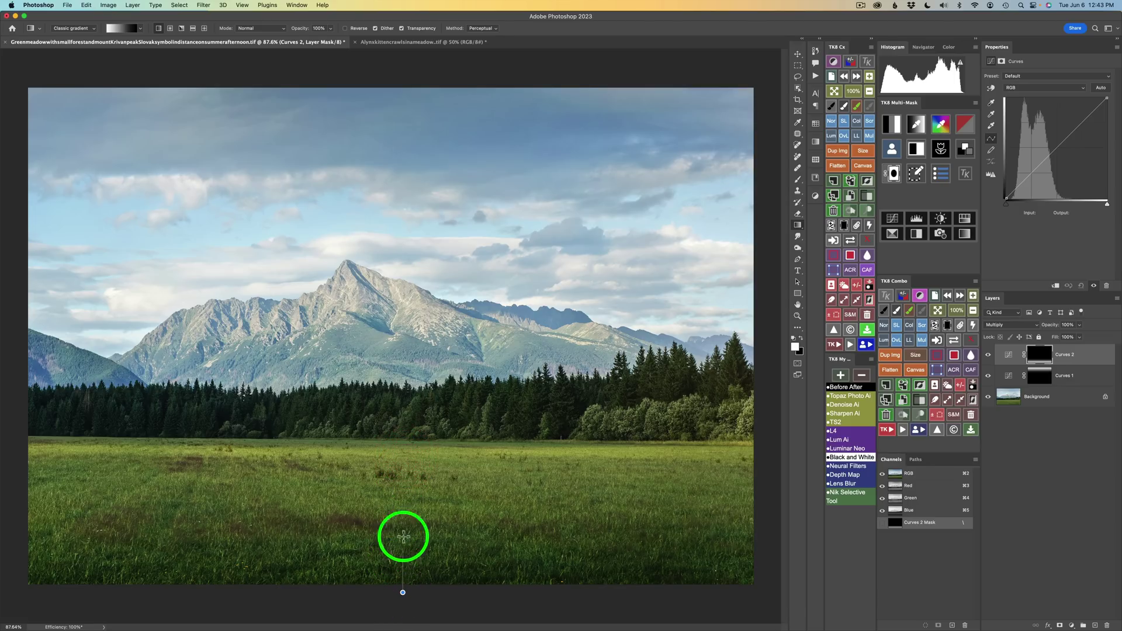
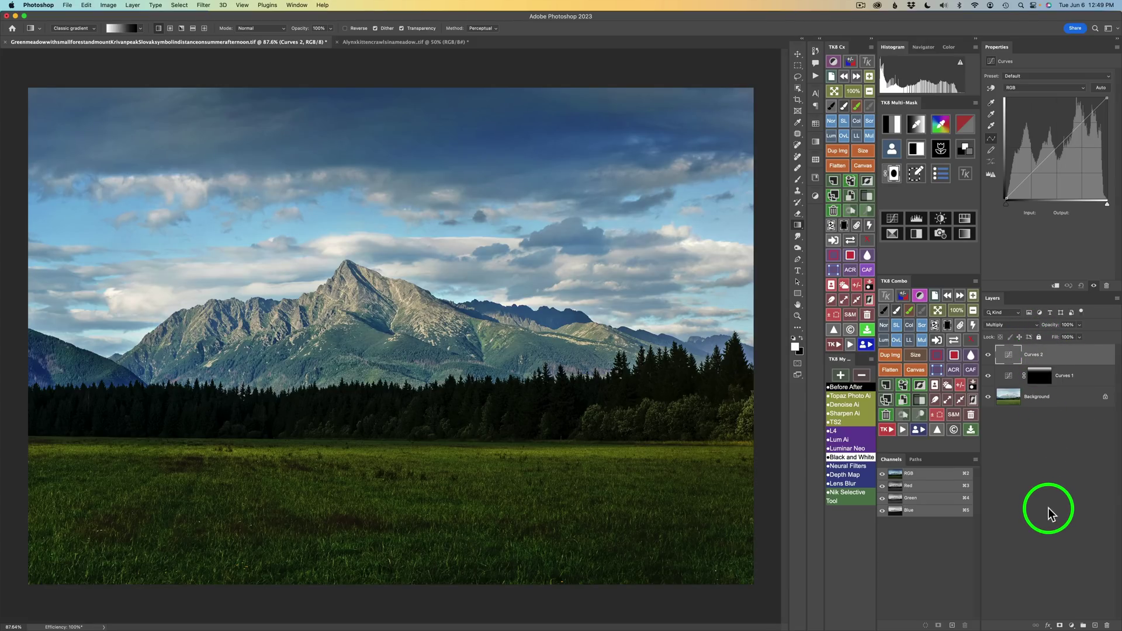
- Add a black mask to the Curves 2 layer and switch the Gradient tool from Classic gradient to Gradient mode
left_click(1060, 626, "alt")
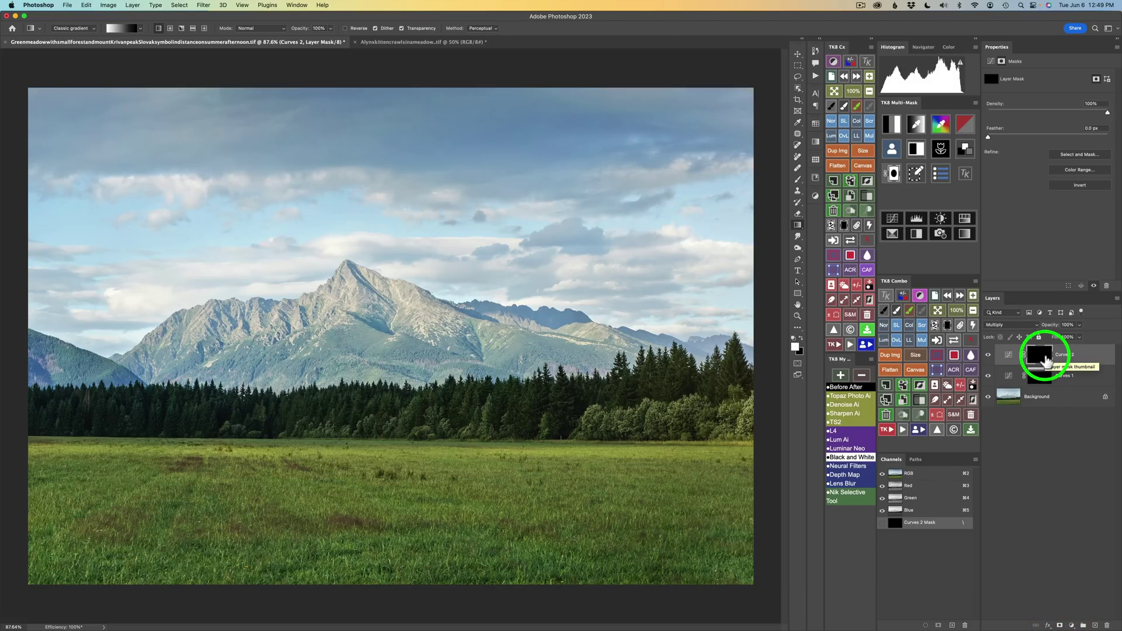
left_click(95, 30)
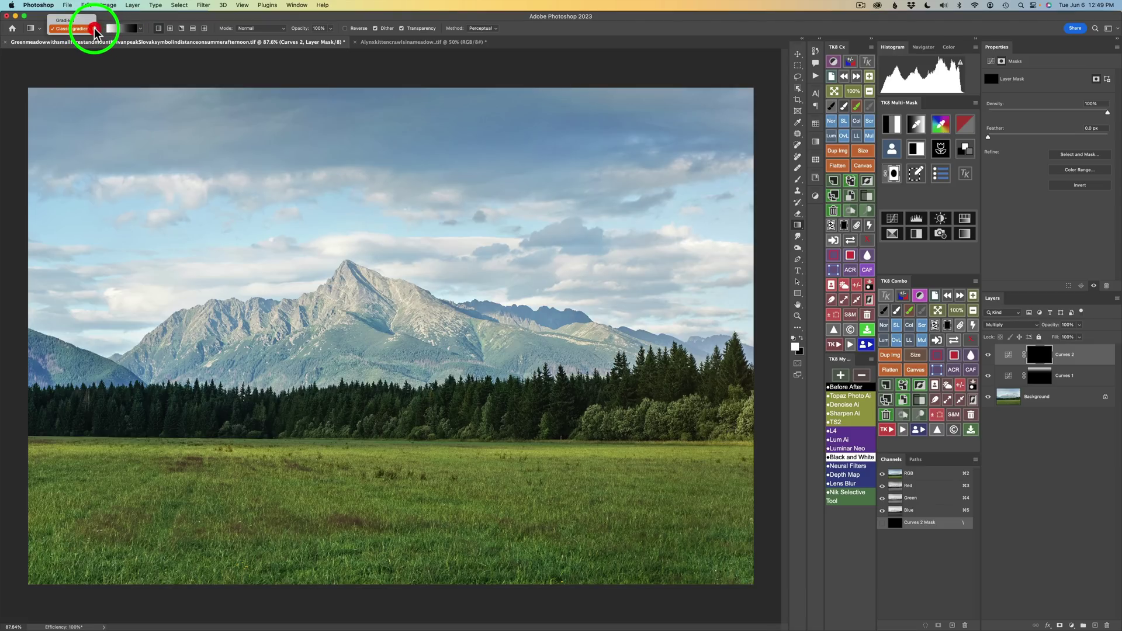
left_click(82, 21)
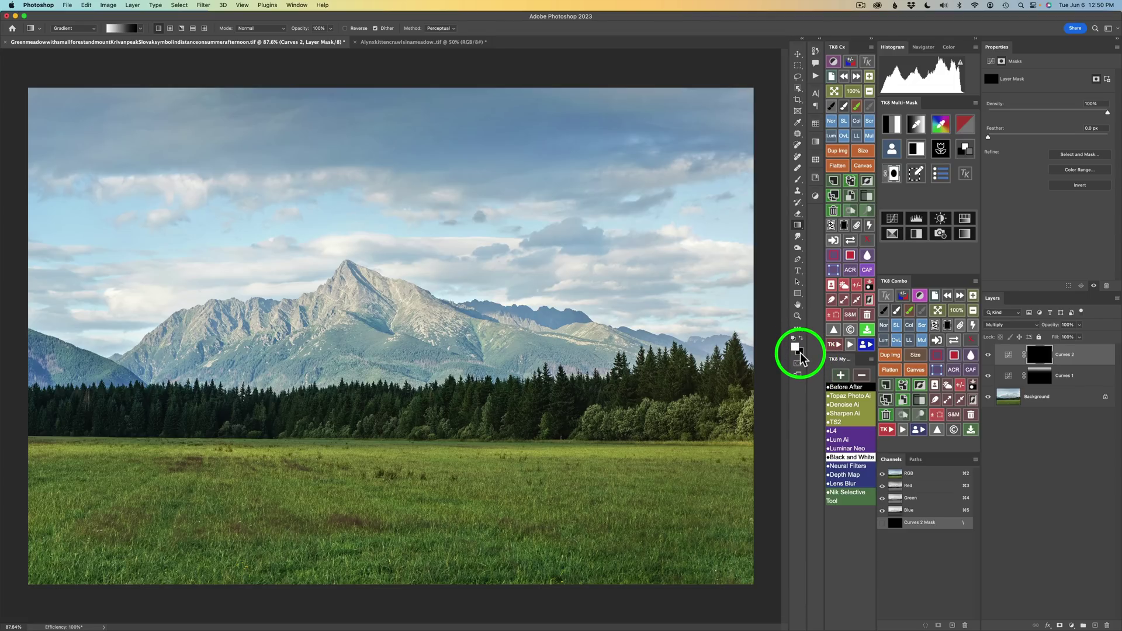
- Draw a vertical gradient on the Curves 2 mask from just below the canvas up into the lower meadow
key("x")
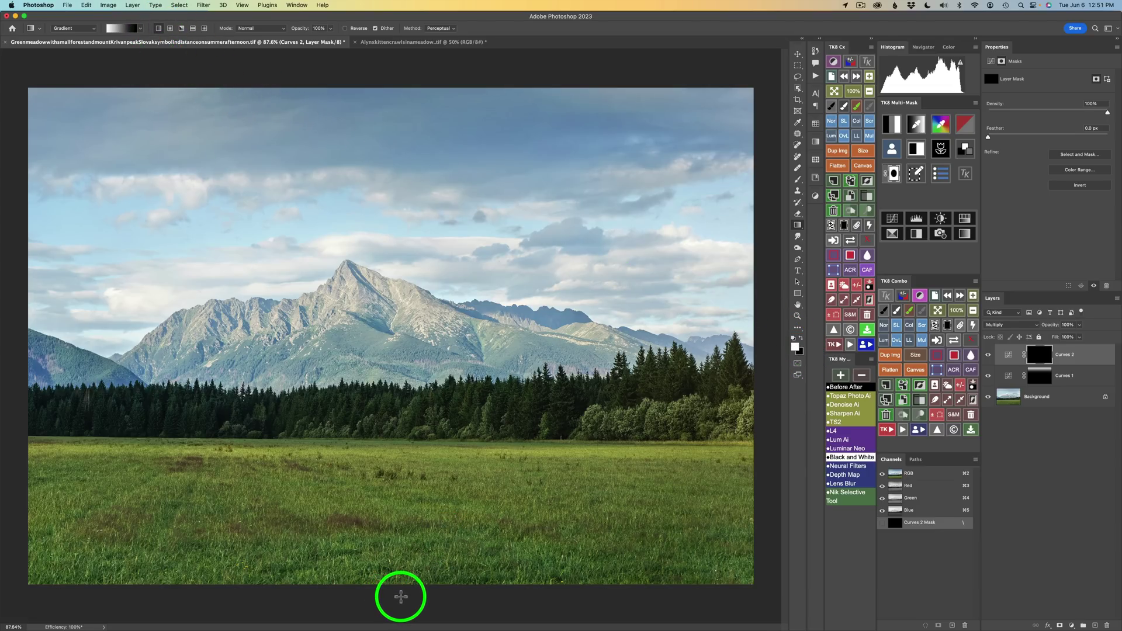
left_click_drag(401, 597, 427, 179)
left_click_drag(432, 129, 396, 506)
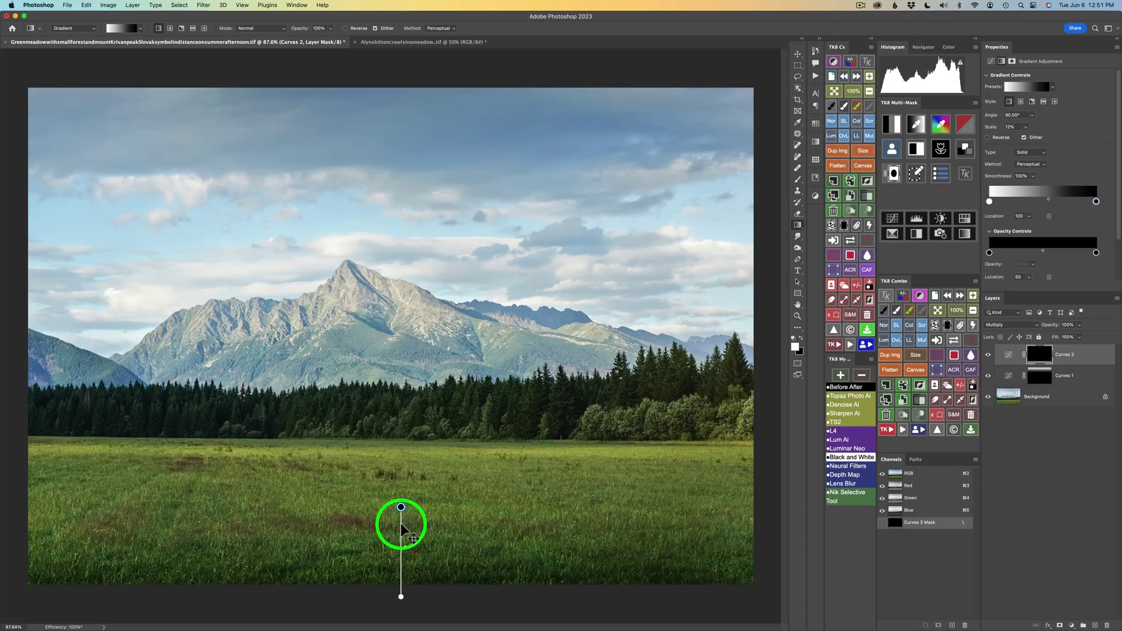
- Try the mask gradient at different heights, adjust its midpoint, and extend its upper end to about 18% scale across the meadow
left_click_drag(401, 524, 409, 432)
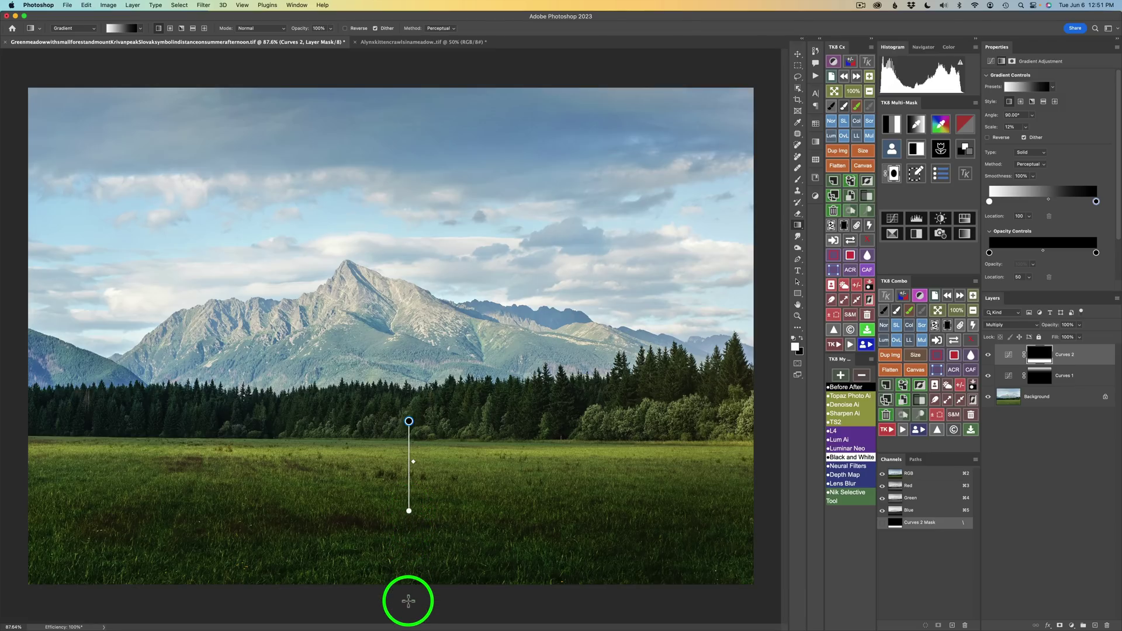
left_click_drag(409, 476, 412, 564)
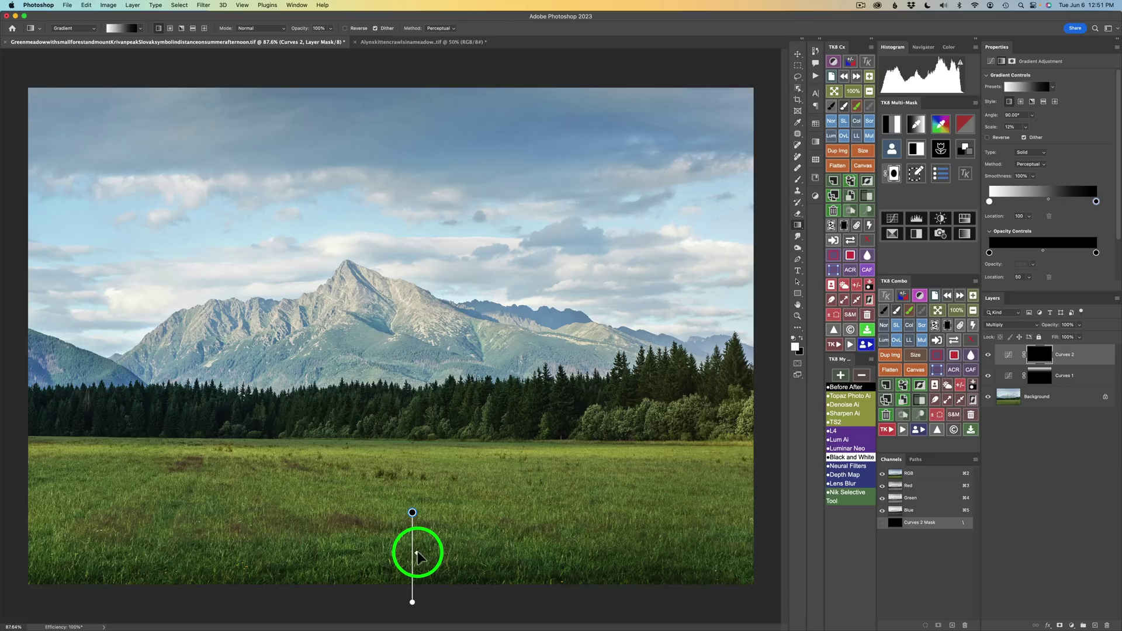
left_click_drag(416, 553, 425, 534)
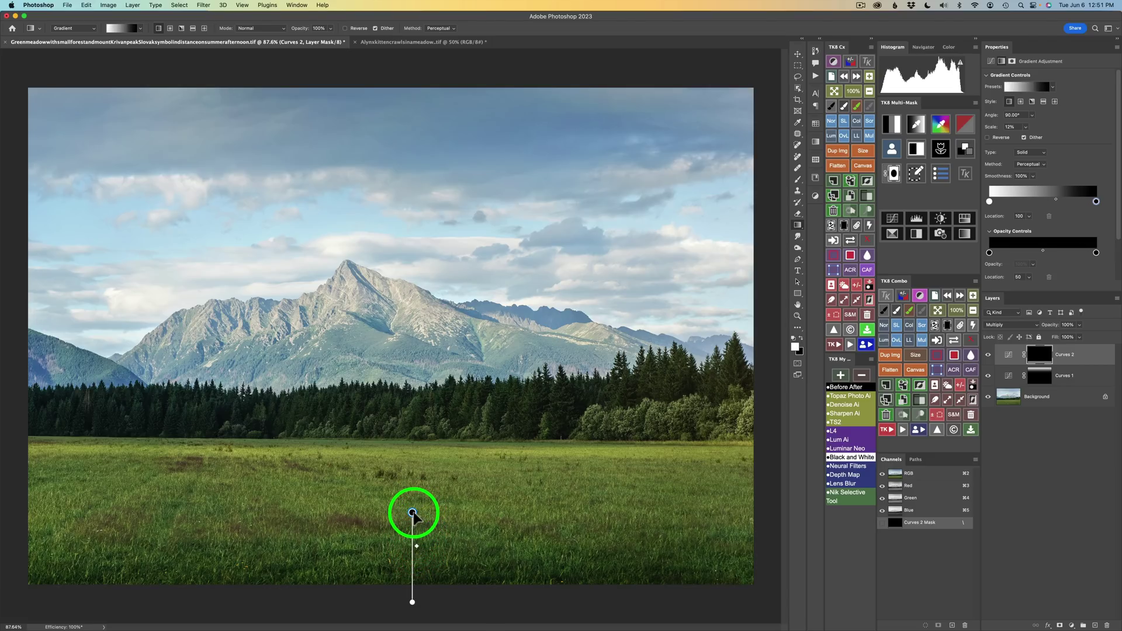
left_click_drag(412, 510, 412, 462)
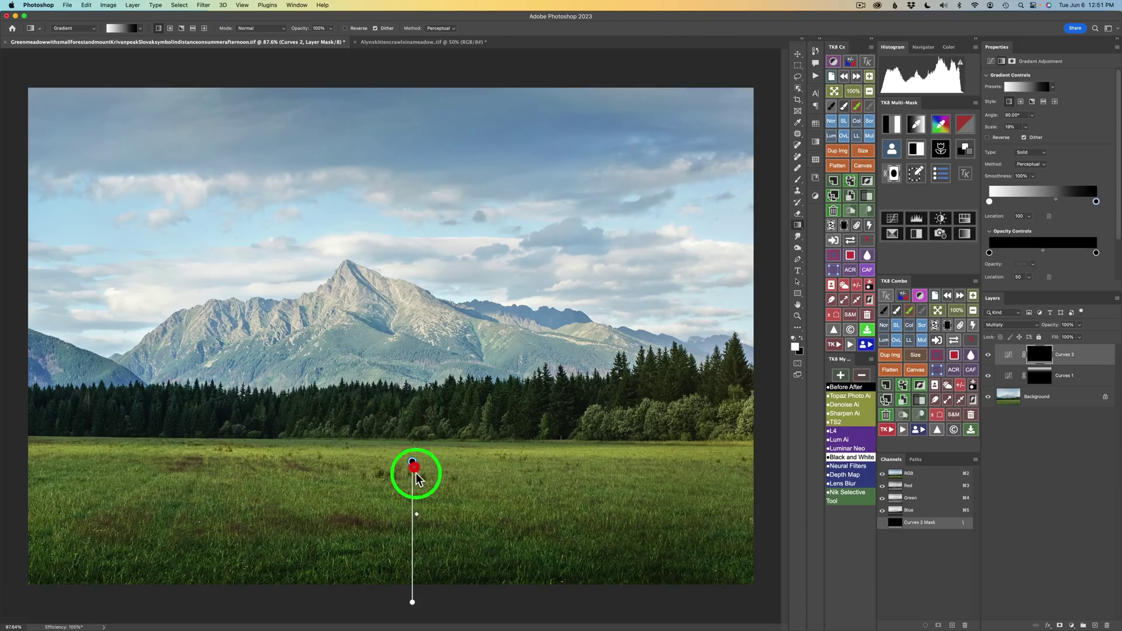
left_click(414, 549)
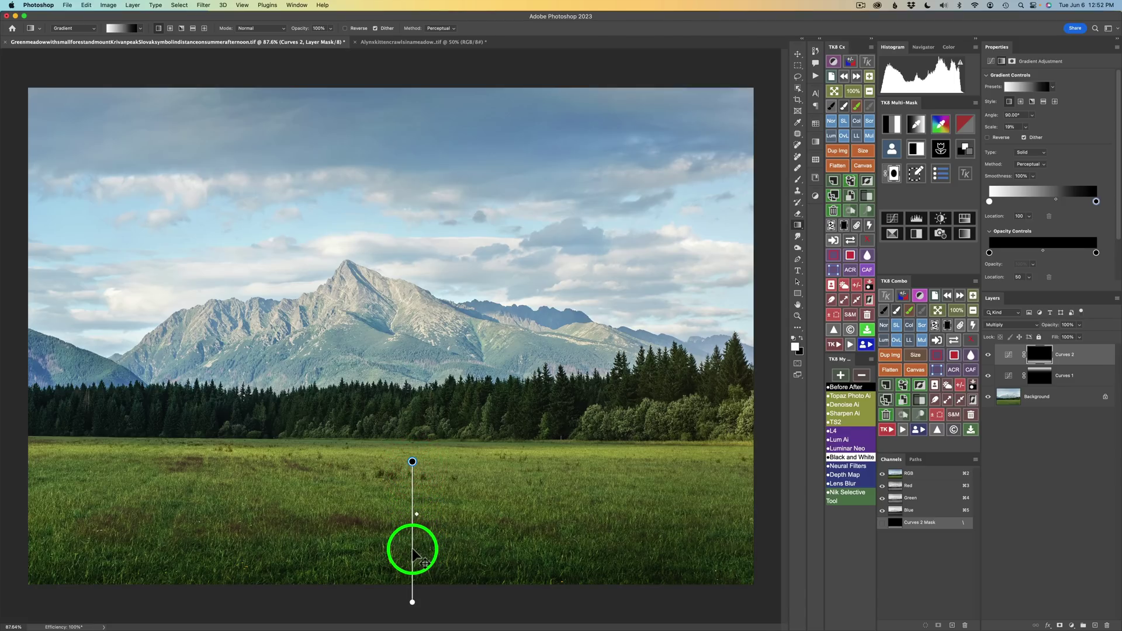
left_click_drag(413, 553, 414, 550)
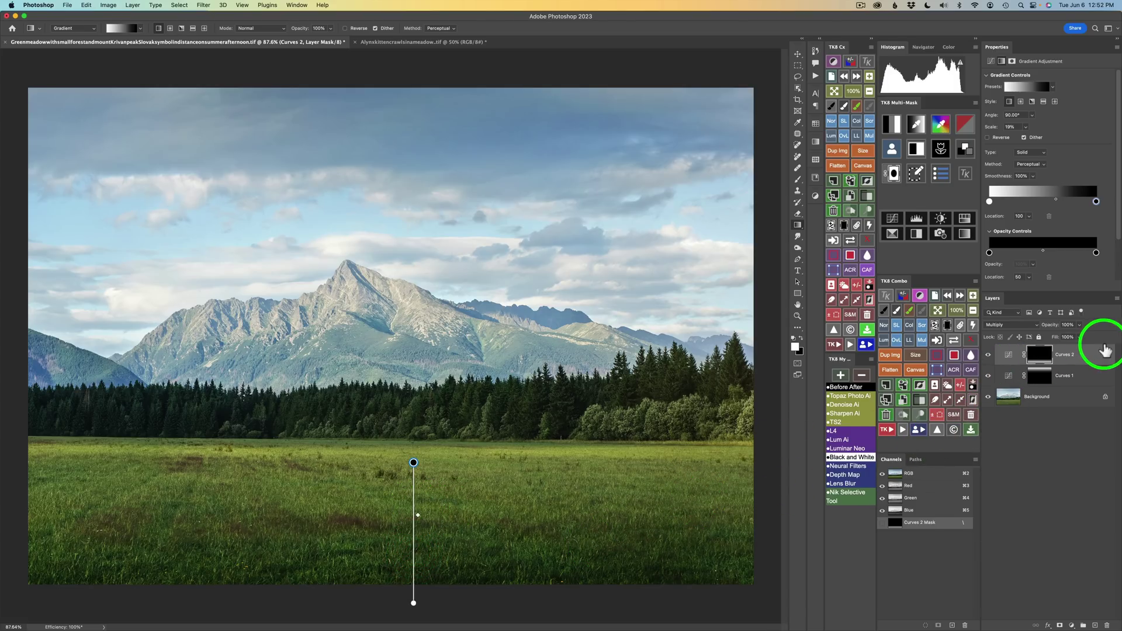
- Compare the image with the Curves 2 layer hidden and shown, and try out the layer's opacity
left_click(1009, 356)
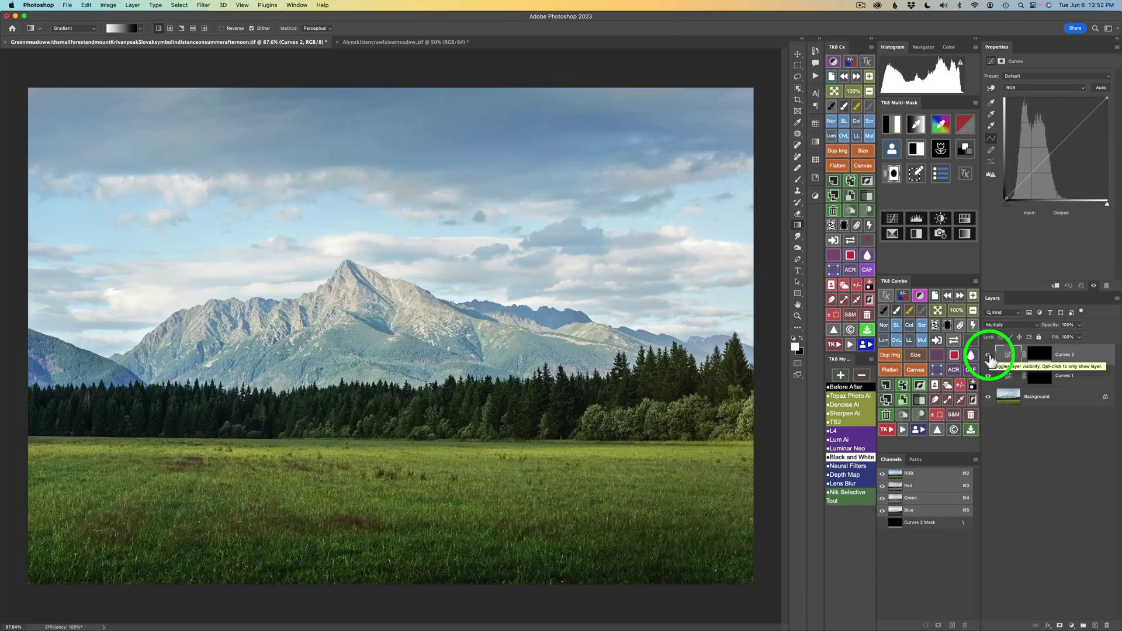
left_click(989, 356)
left_click(989, 357)
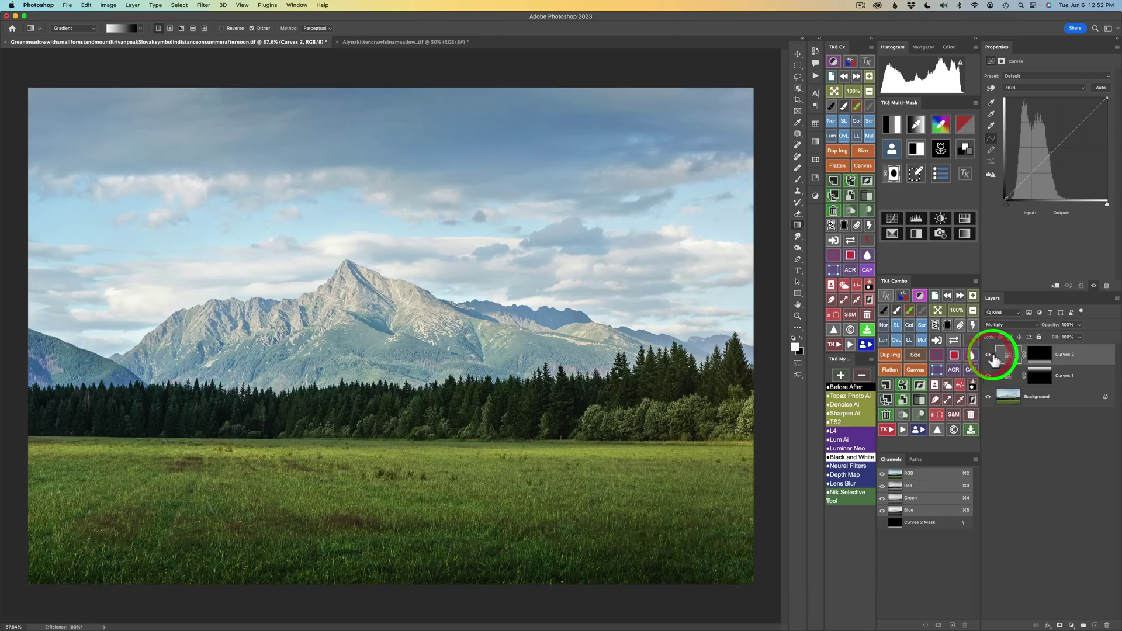
left_click_drag(1050, 330, 1077, 326)
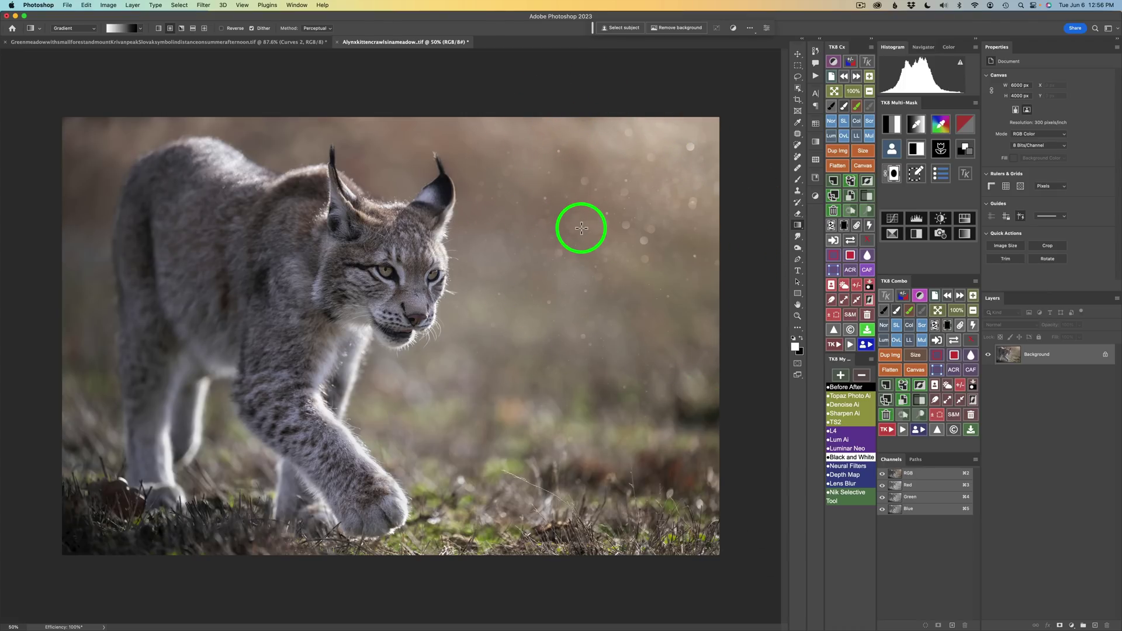
- Draw a radial white-to-black gradient fill over the lynx photo and move its centre to the image's upper-right corner
left_click(91, 31)
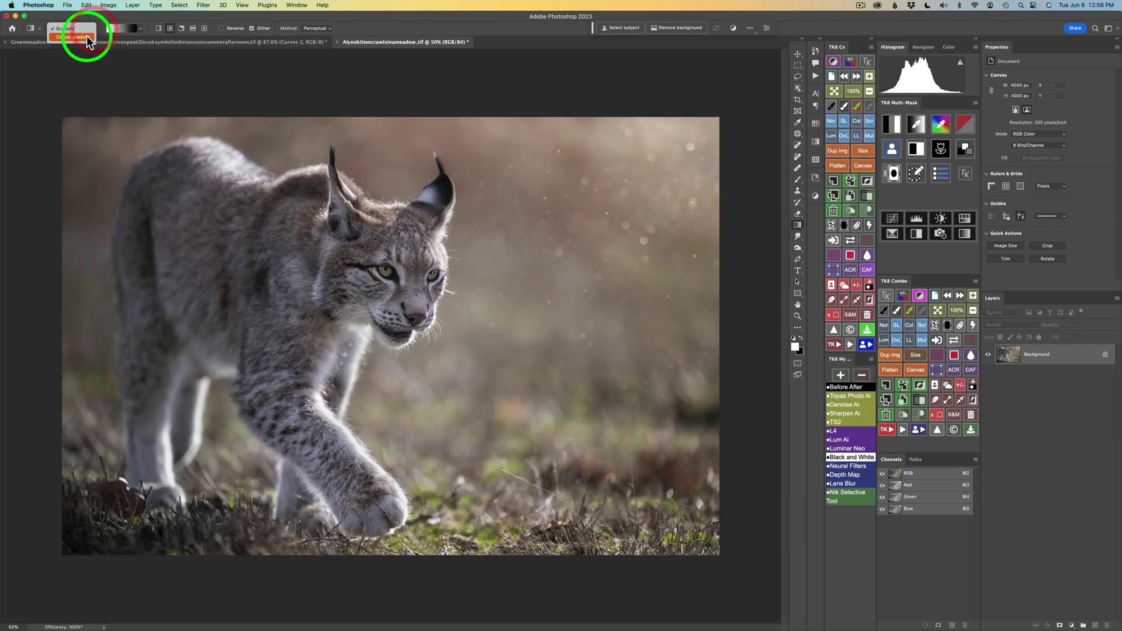
left_click(133, 72)
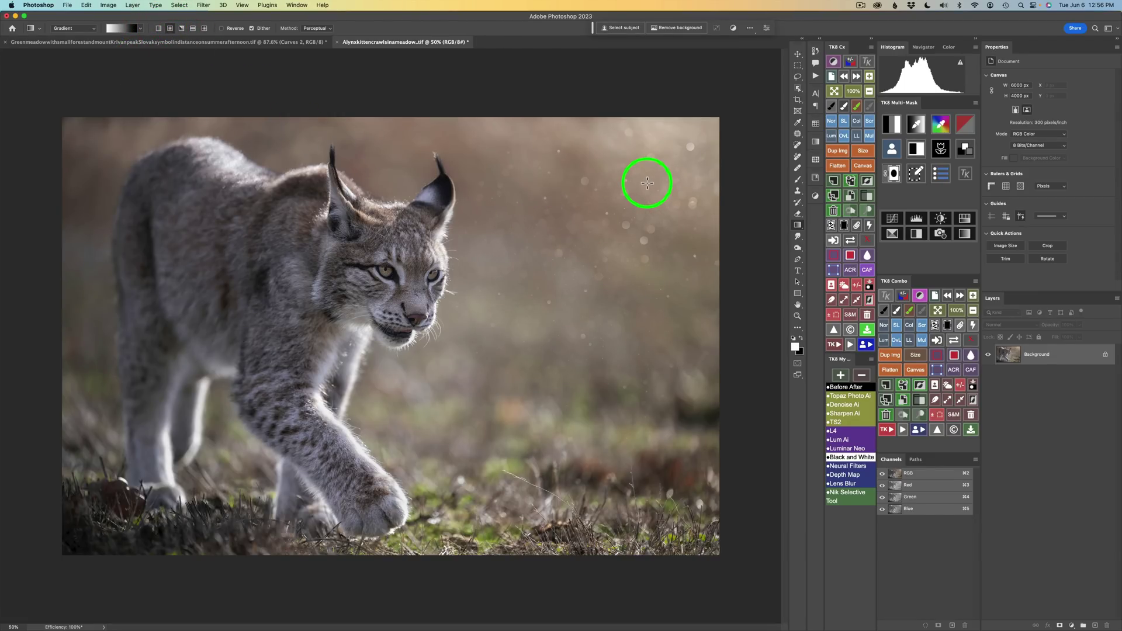
left_click_drag(664, 162, 351, 371)
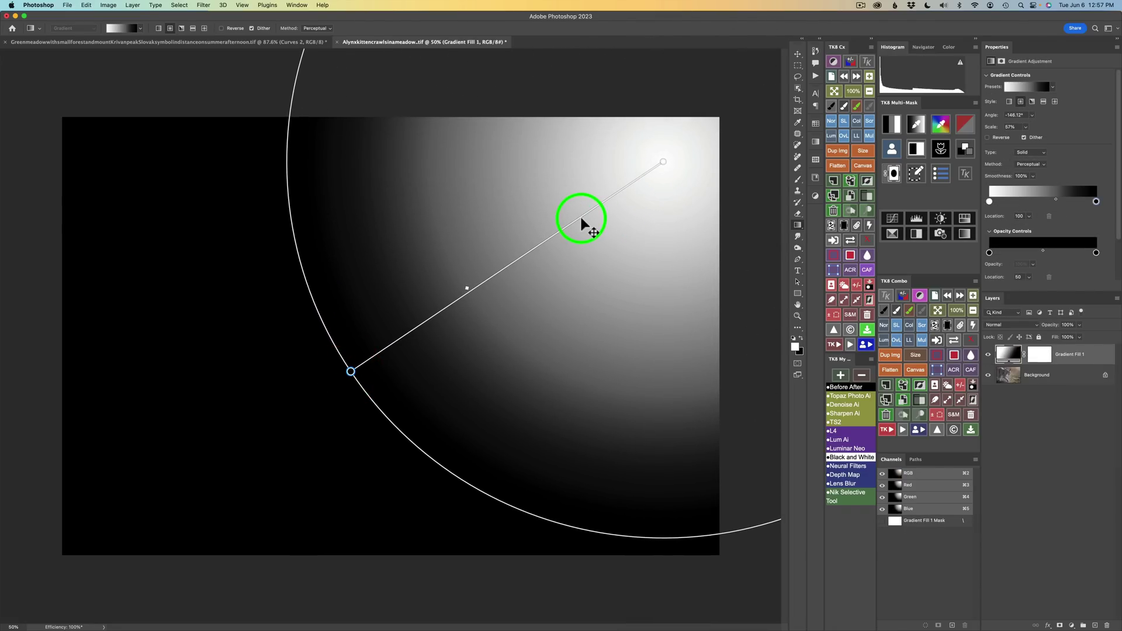
left_click_drag(542, 232, 622, 191)
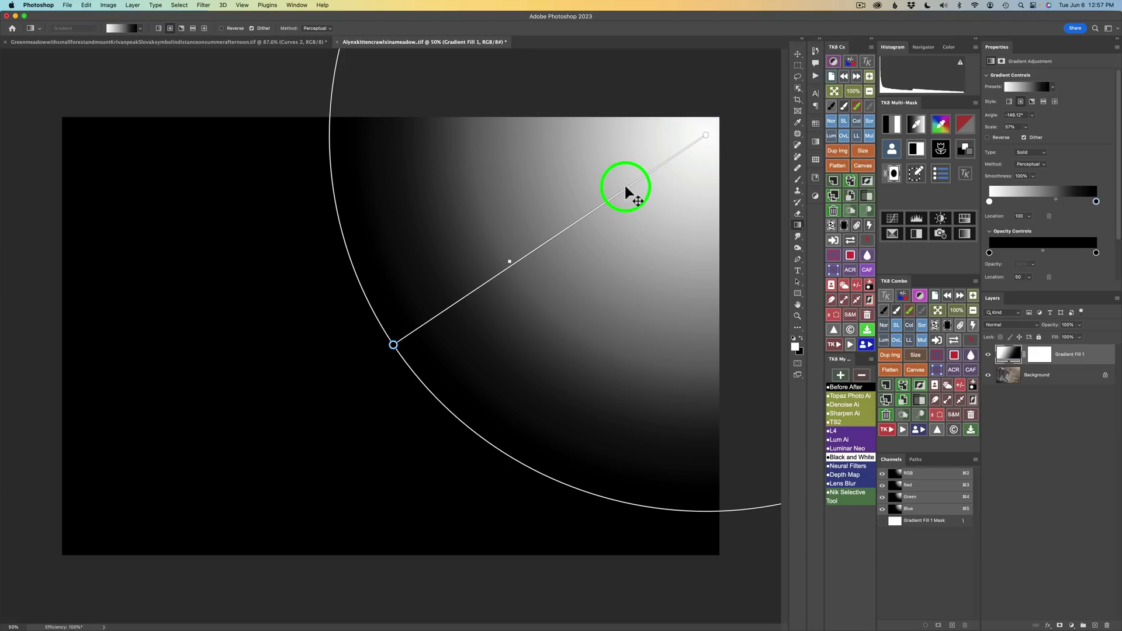
left_click_drag(626, 188, 635, 177)
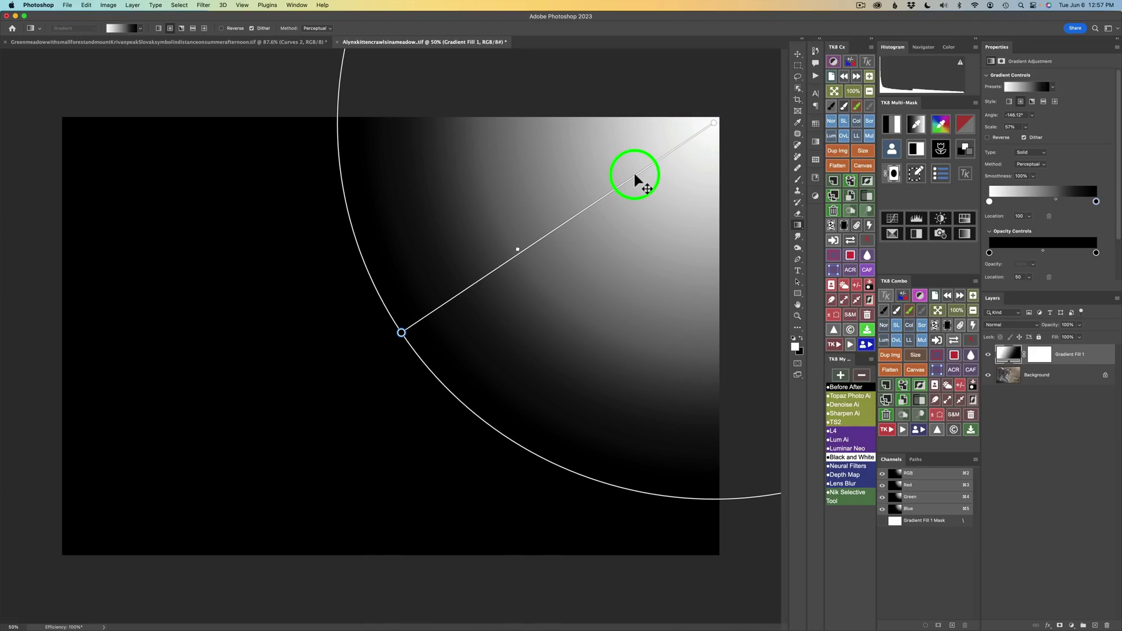
left_click(651, 211)
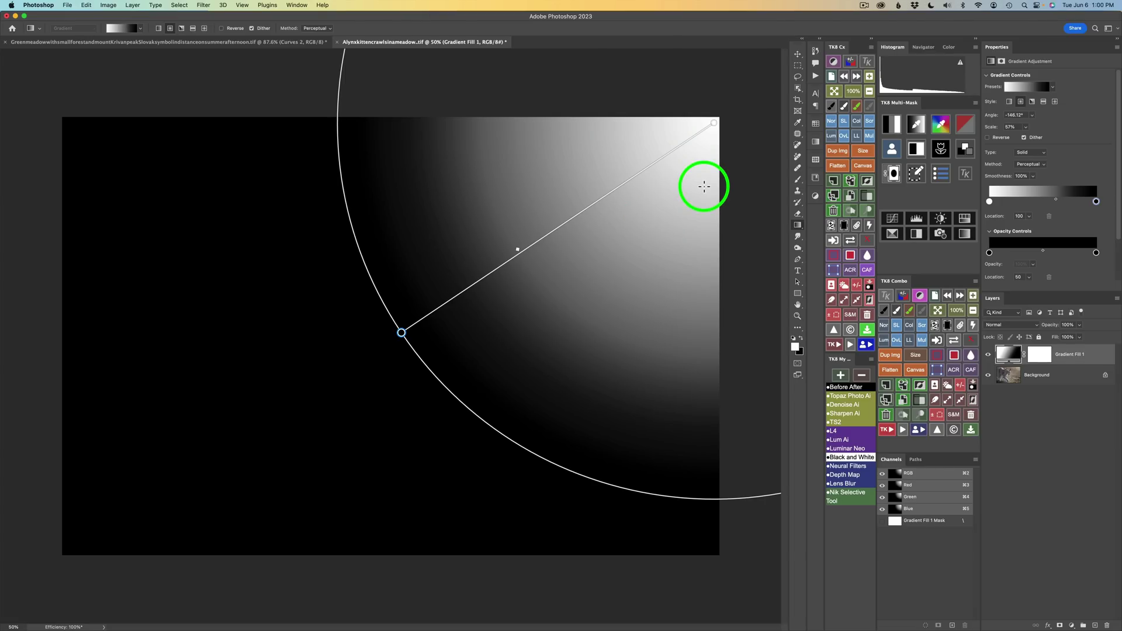
- Change the radial gradient's white centre stop to a bright yellow, about #fce252
double_click(714, 124)
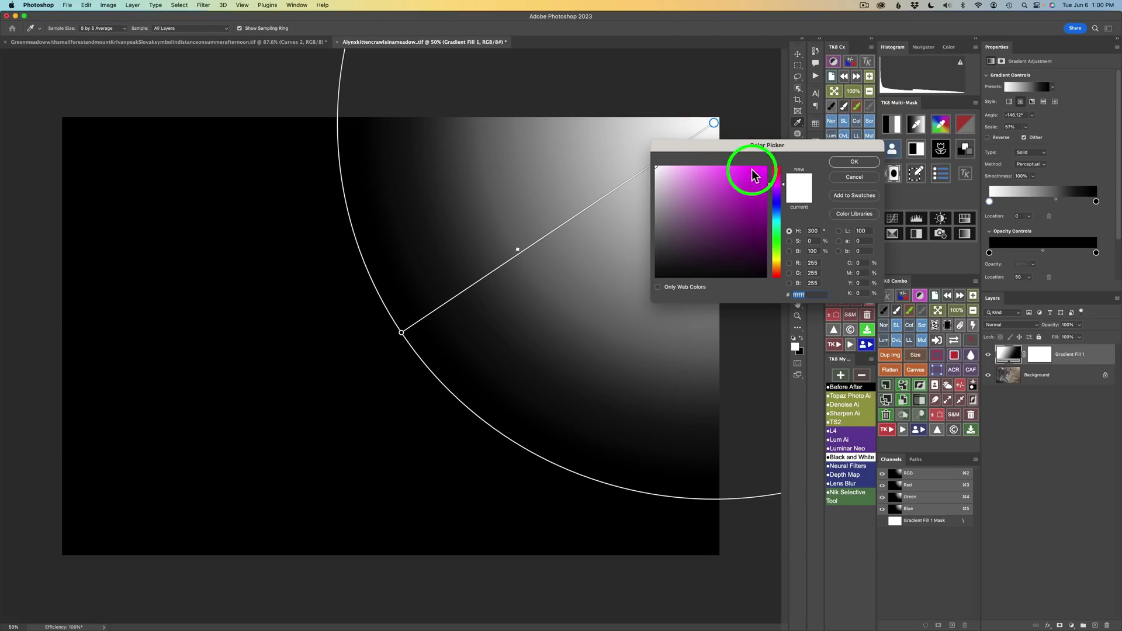
left_click(775, 264)
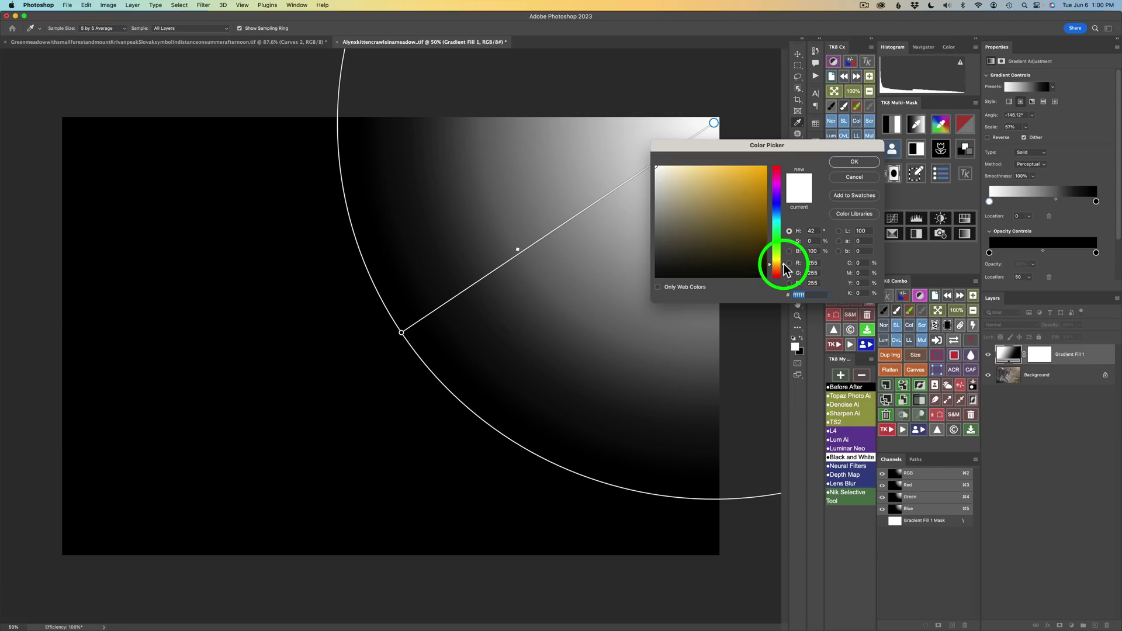
left_click_drag(784, 266, 783, 263)
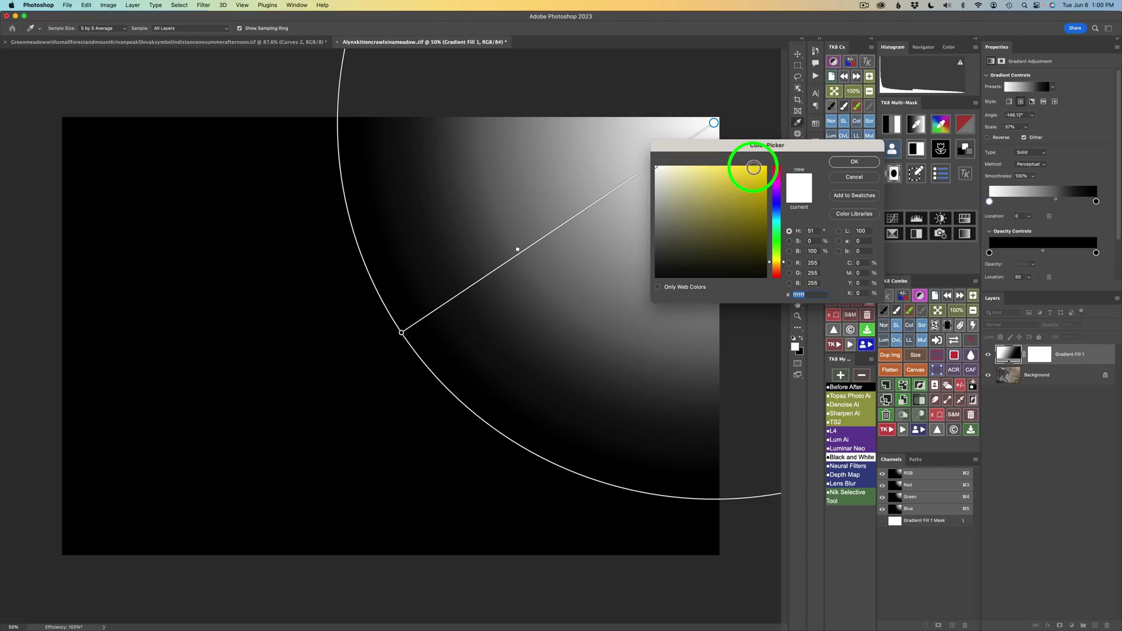
left_click(753, 168)
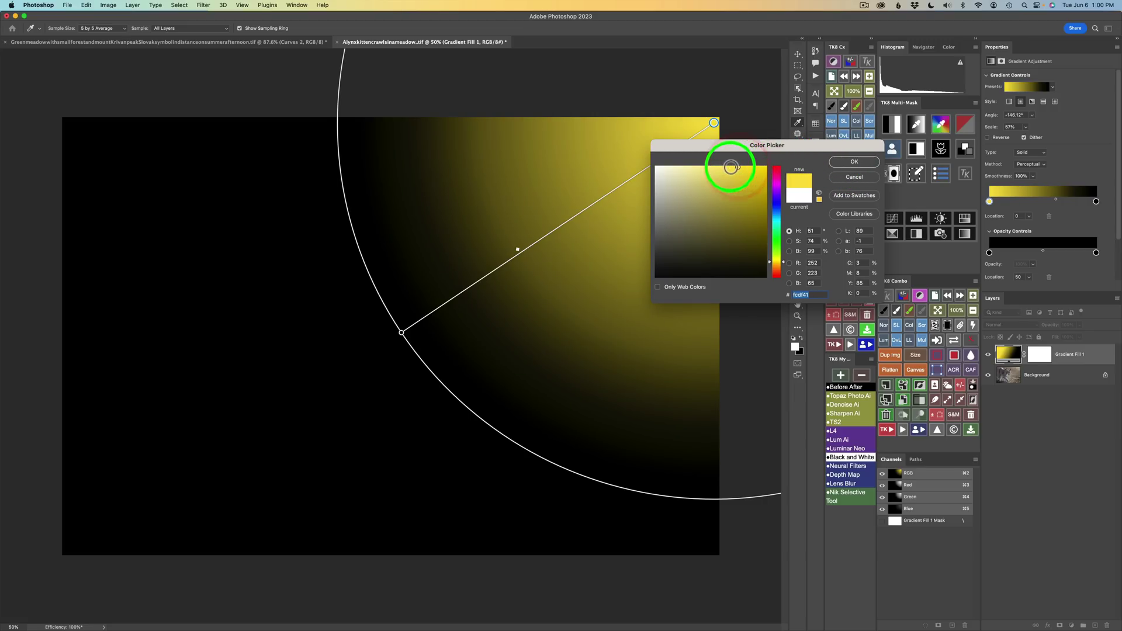
left_click(857, 163)
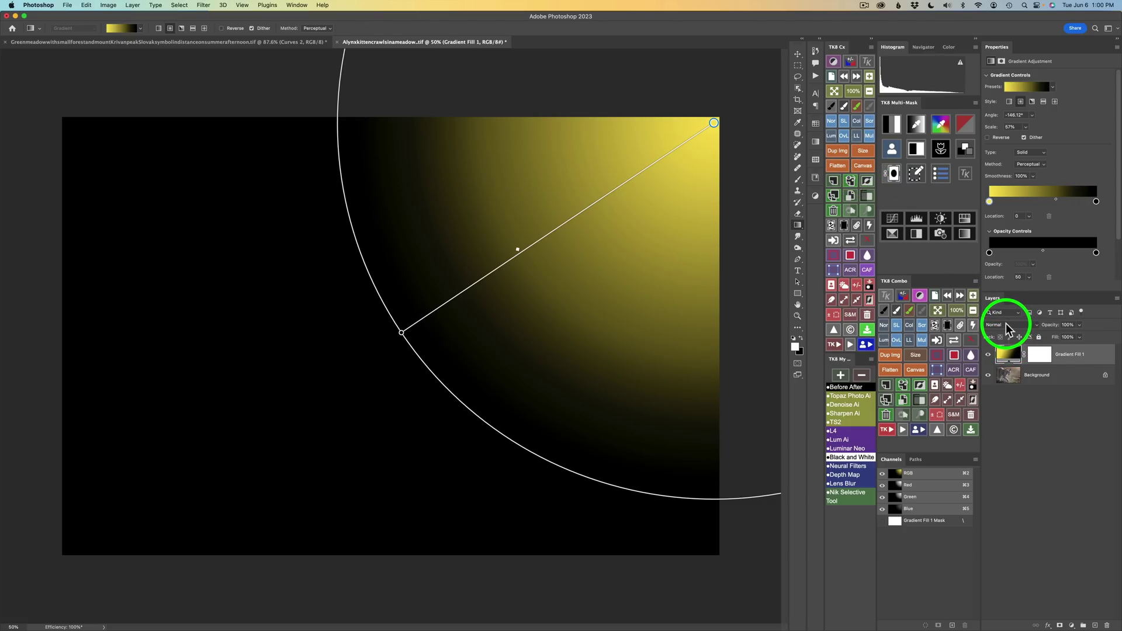
- Set the gradient fill layer's blend mode to Screen and extend the gradient's outer edge to about 65% scale
left_click(1004, 325)
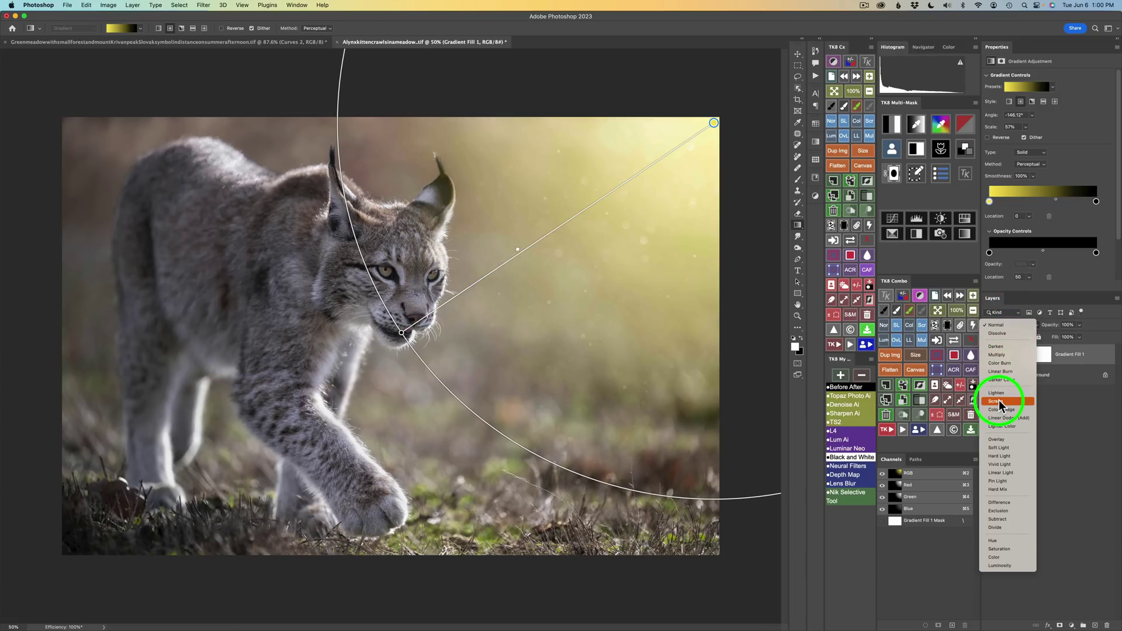
left_click(1000, 401)
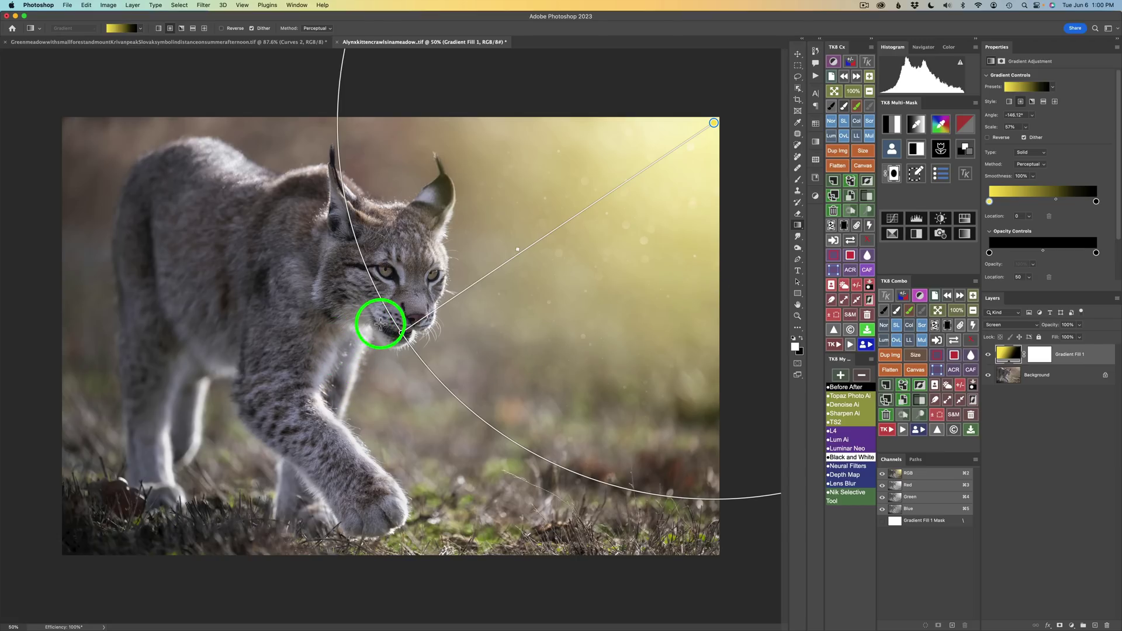
left_click_drag(401, 332, 347, 347)
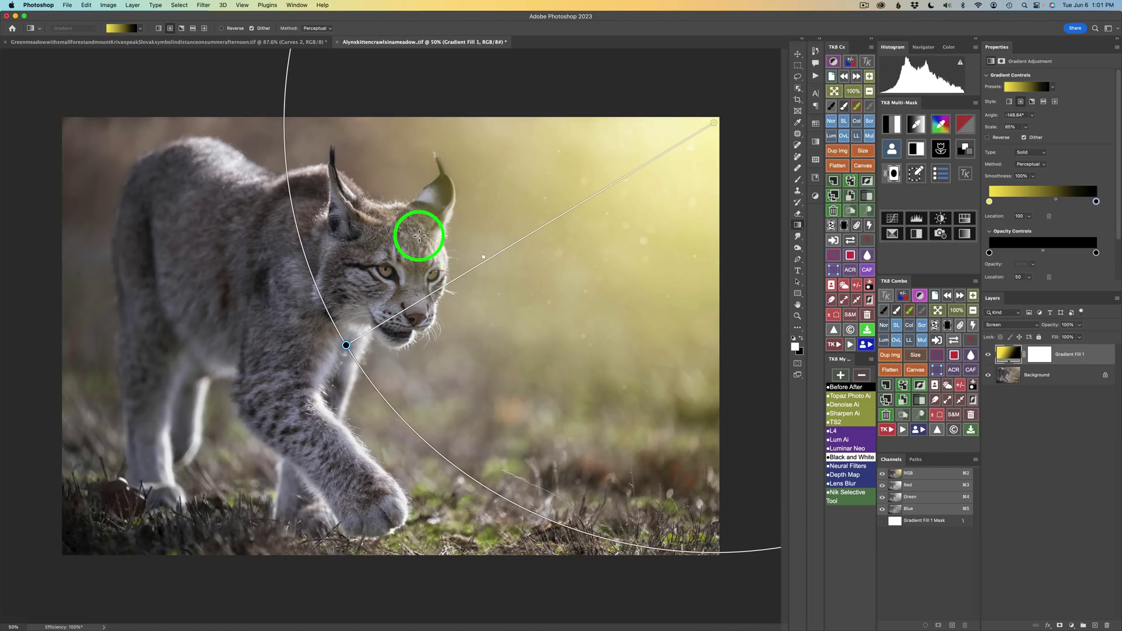
- Recolour the gradient's centre stop to a warm golden orange, about R 213, G 155, B 14
double_click(714, 124)
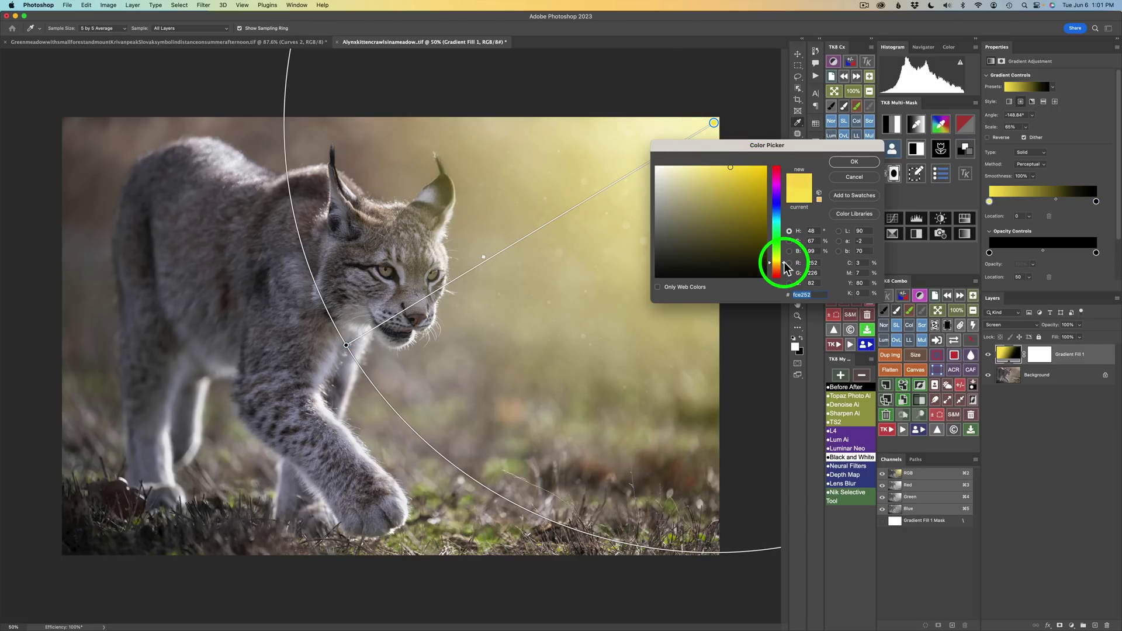
left_click_drag(784, 261, 784, 264)
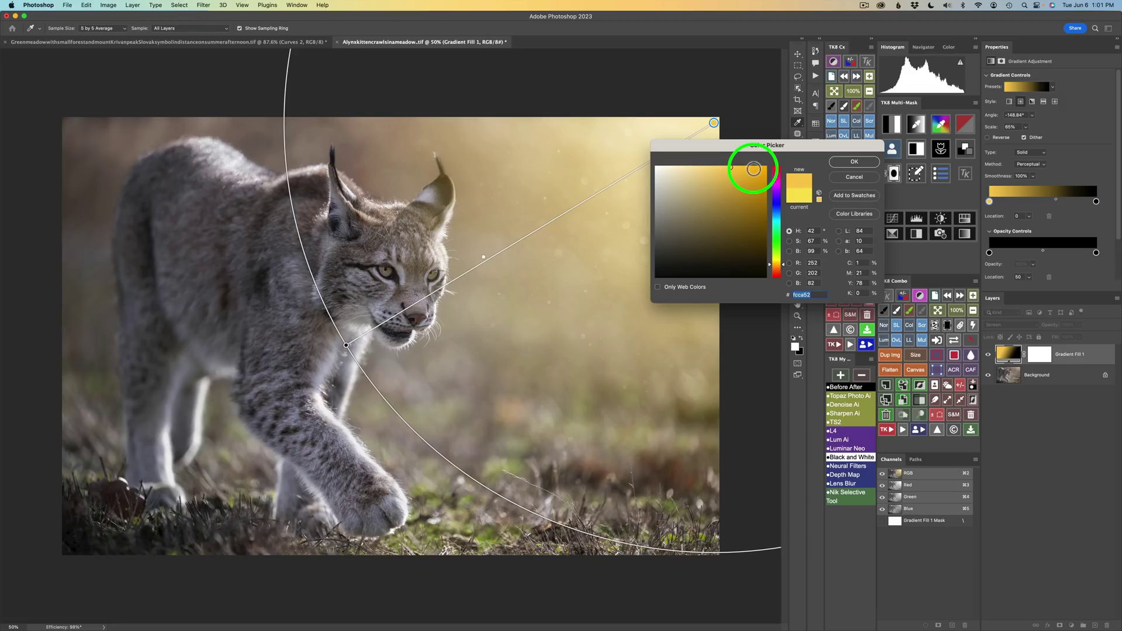
left_click(754, 175)
left_click_drag(753, 175, 759, 185)
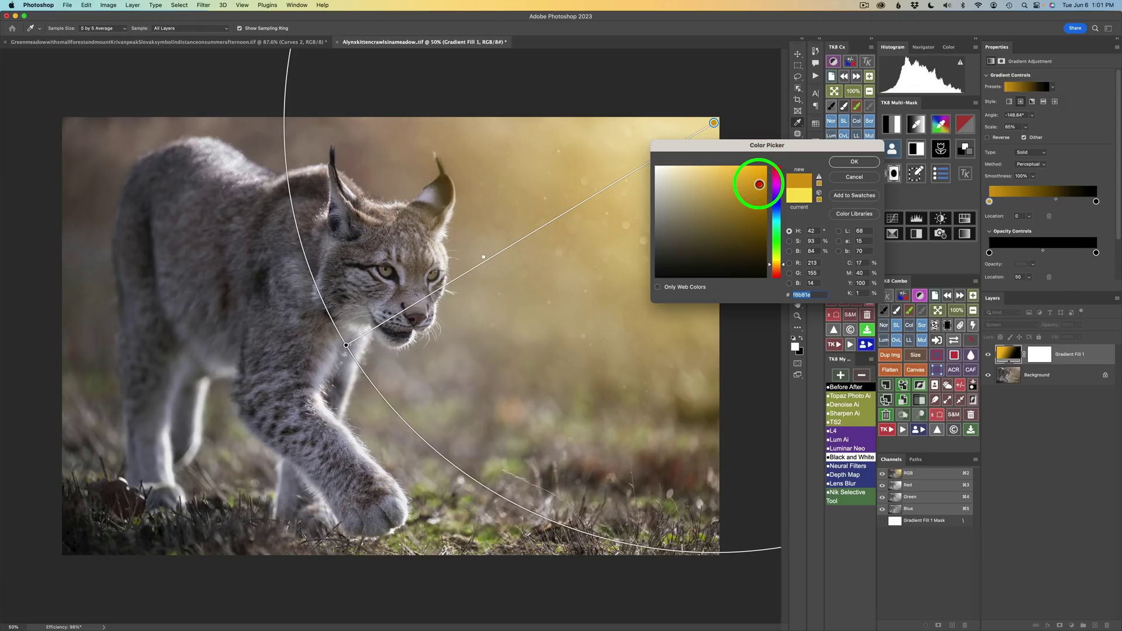
left_click(845, 164)
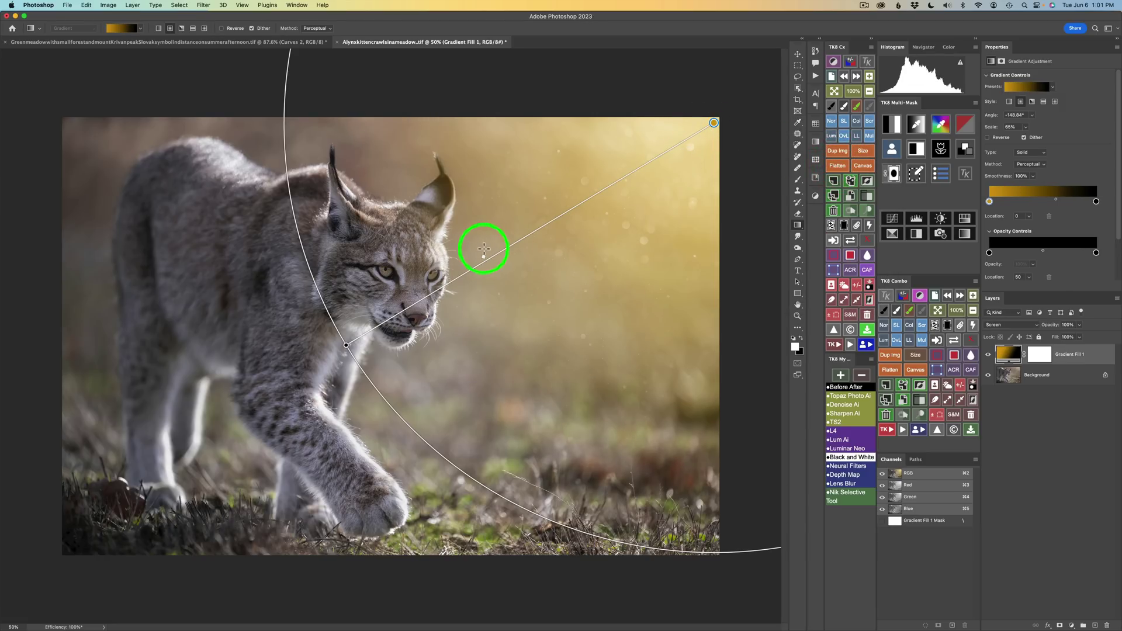
- Fine-tune the gradient's midpoint and extend its outer edge past the lynx's chest to about 71% scale
mouse_move(484, 256)
left_mouse_down()
mouse_move(661, 170)
mouse_move(591, 229)
left_mouse_up()
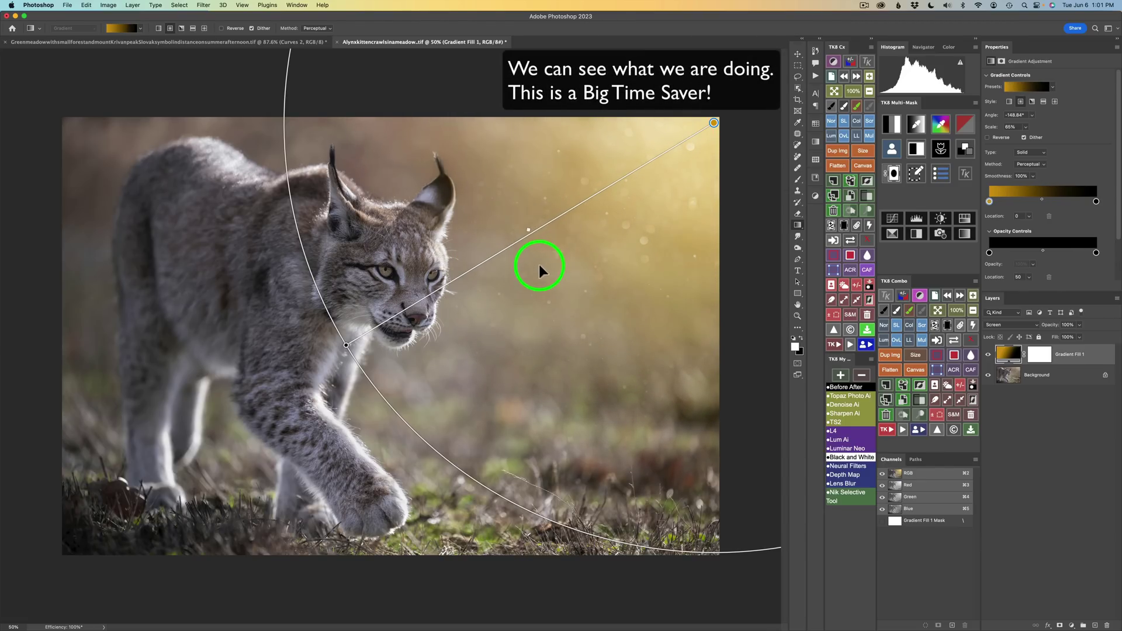
mouse_move(515, 281)
left_mouse_down()
mouse_move(479, 302)
mouse_move(501, 290)
left_mouse_up()
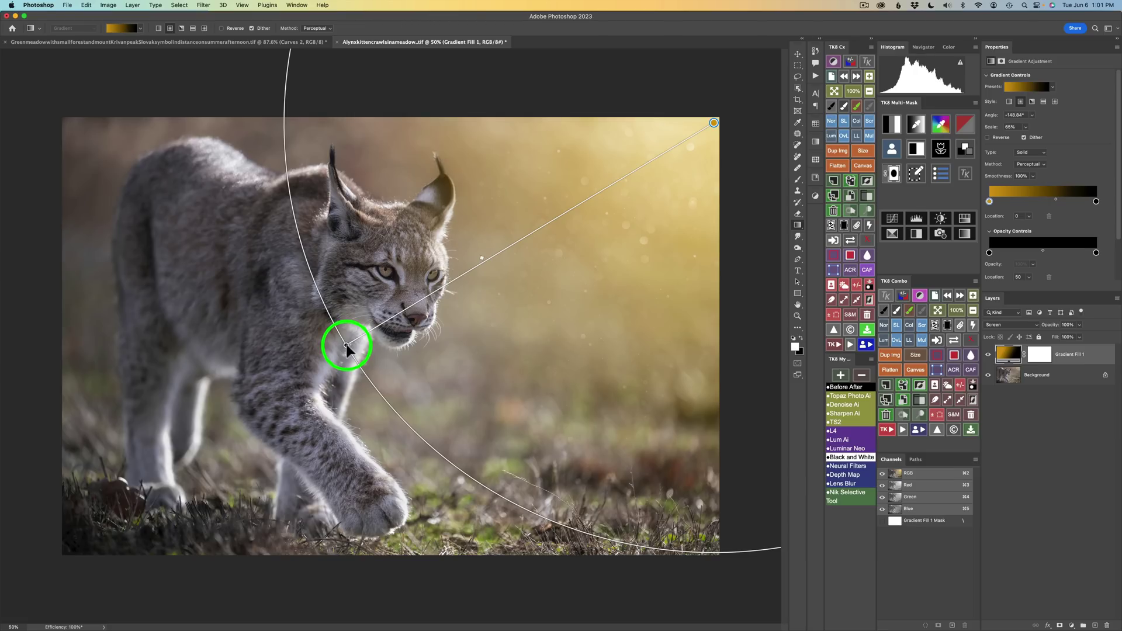
left_click_drag(347, 346, 316, 370)
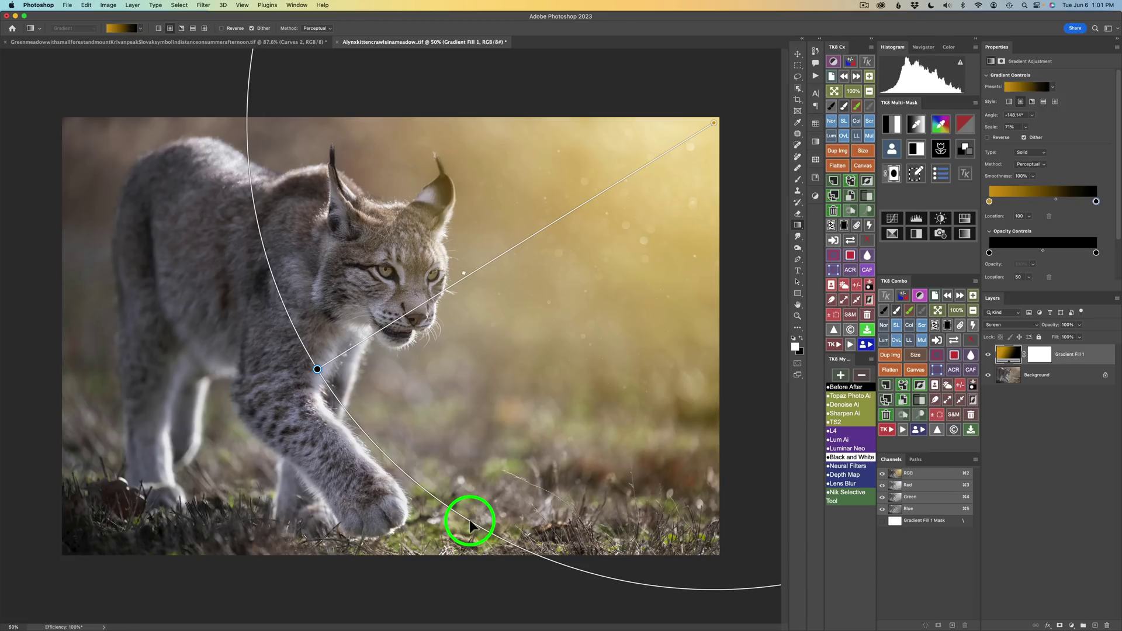
- Pull the radial gradient's outer edge in to about 66% scale and shift its centre to the photo's upper-right corner
left_click_drag(470, 525, 578, 384)
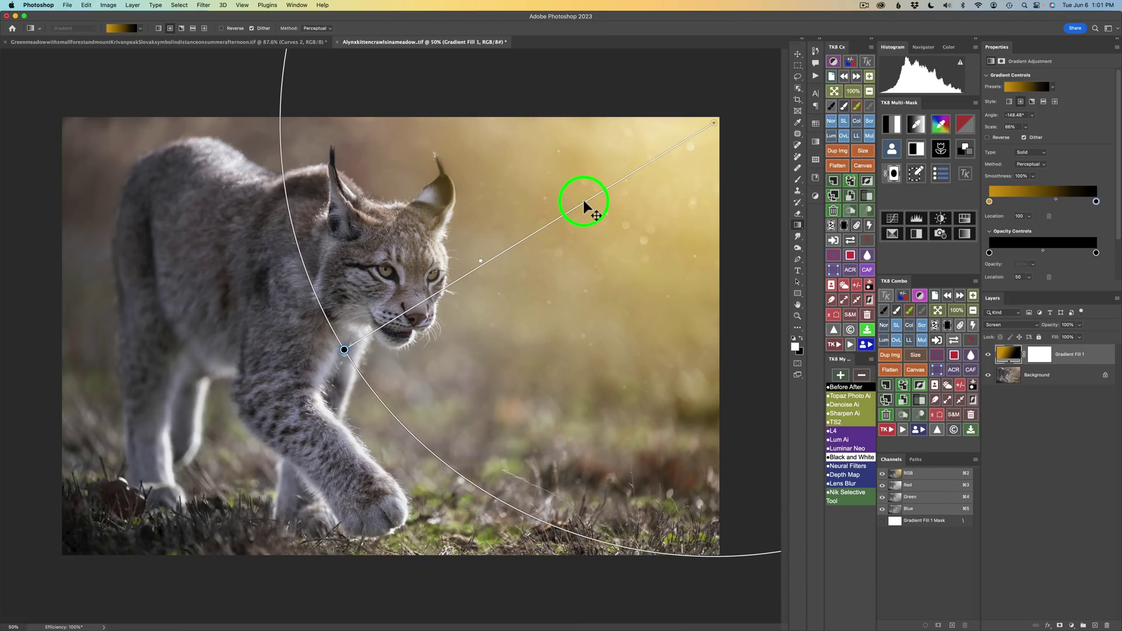
left_click_drag(583, 201, 619, 210)
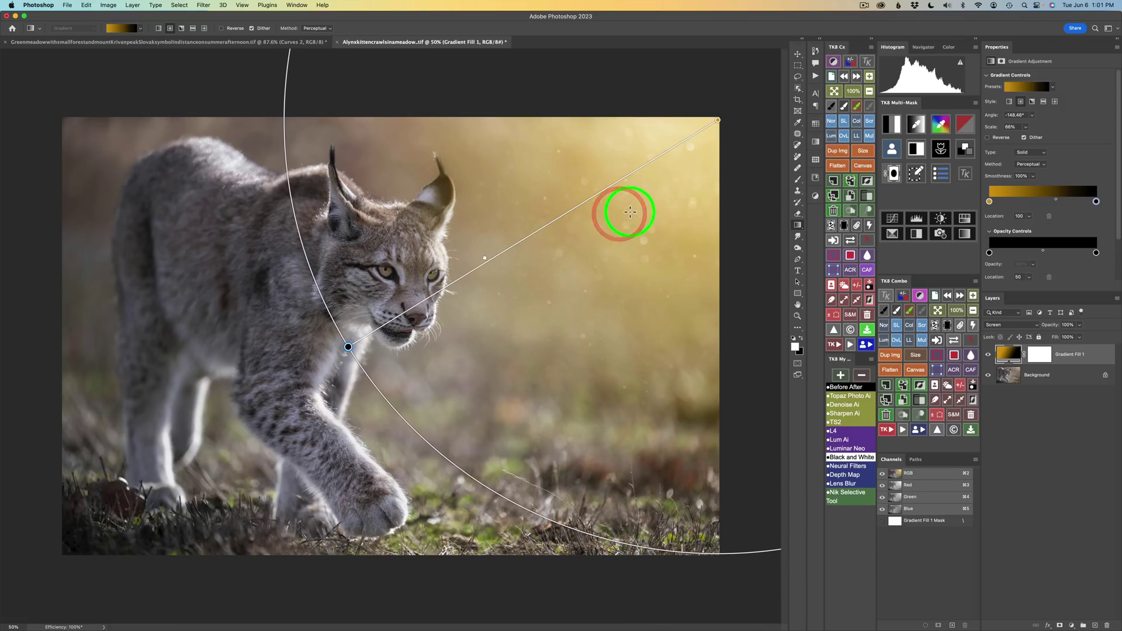
- Try an extra red colour stop, #bc2020, at about location 33 on the gradient line and remove it again
left_click(599, 198)
double_click(596, 195)
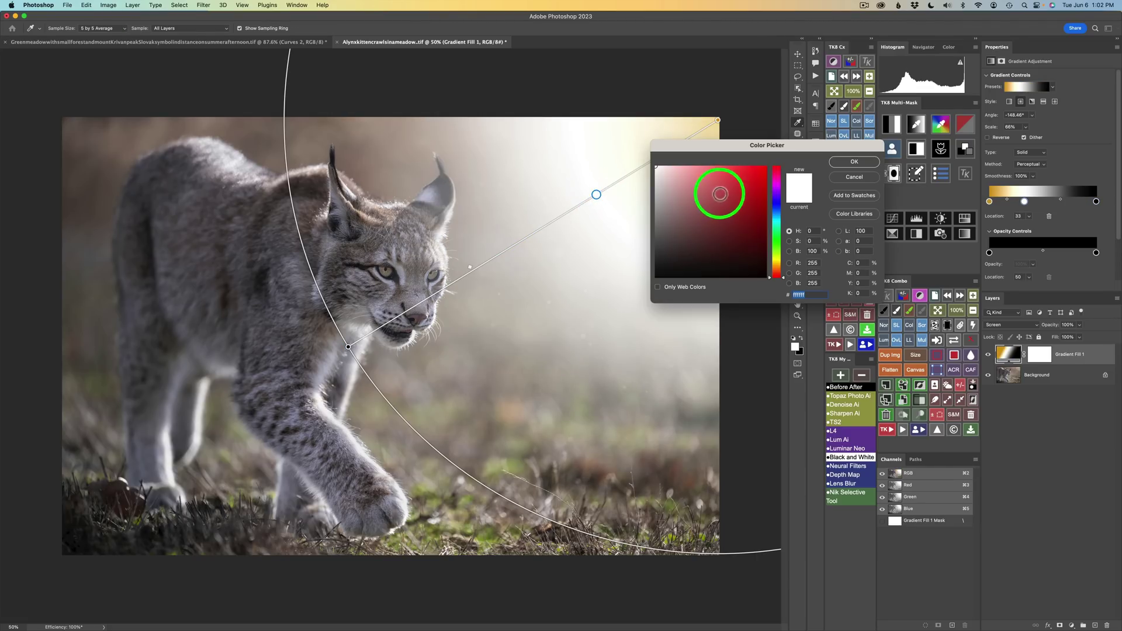
left_click(748, 195)
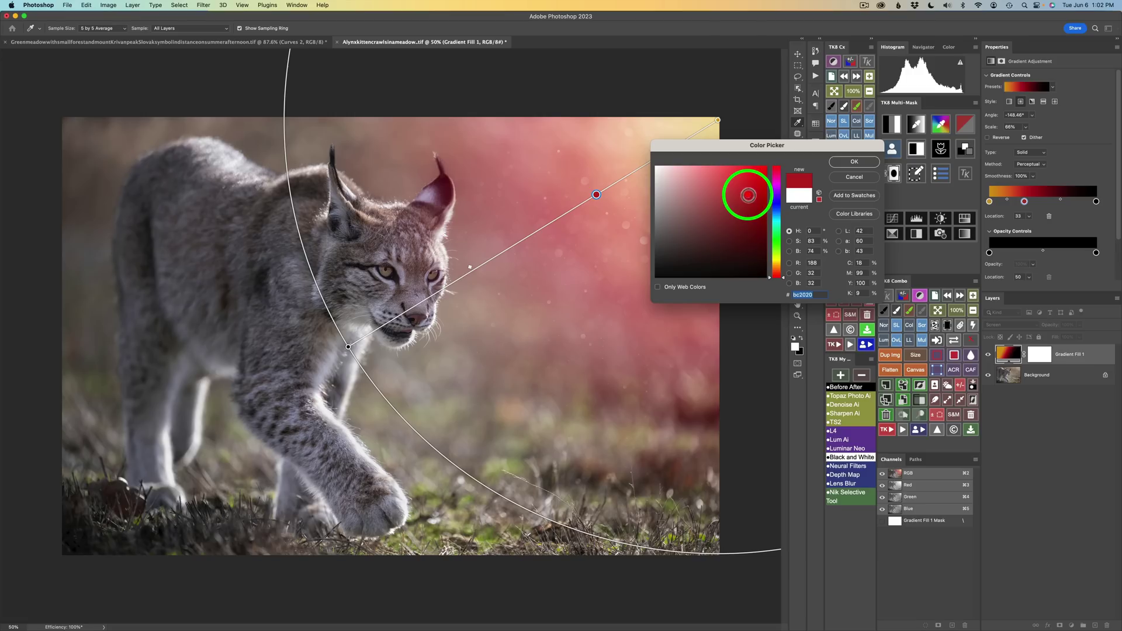
left_click(848, 164)
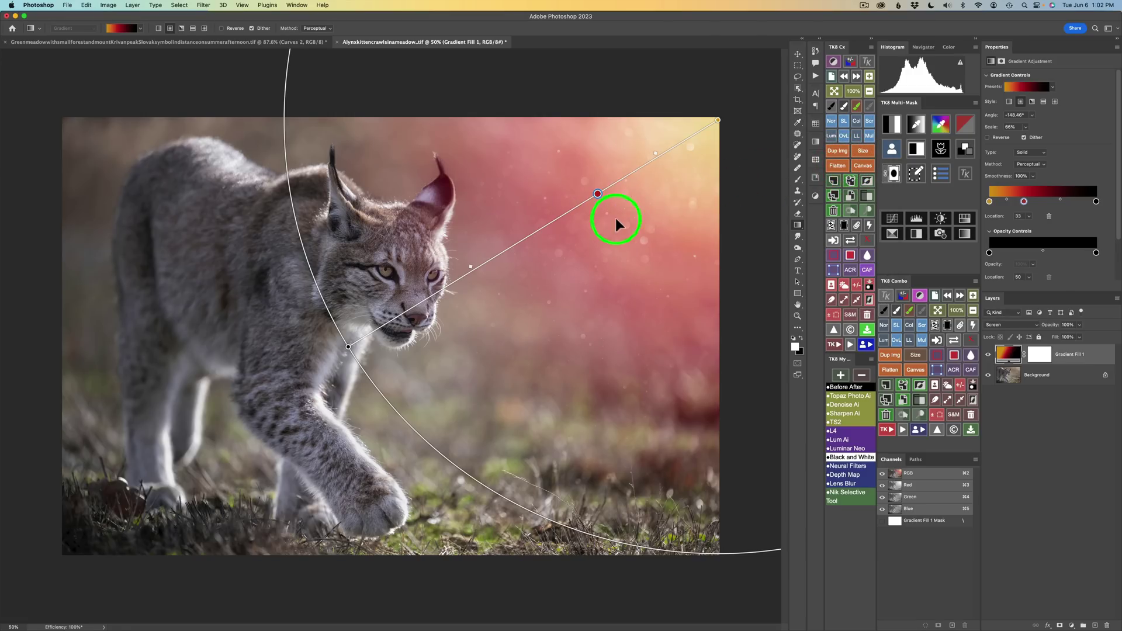
left_click_drag(597, 194, 714, 401)
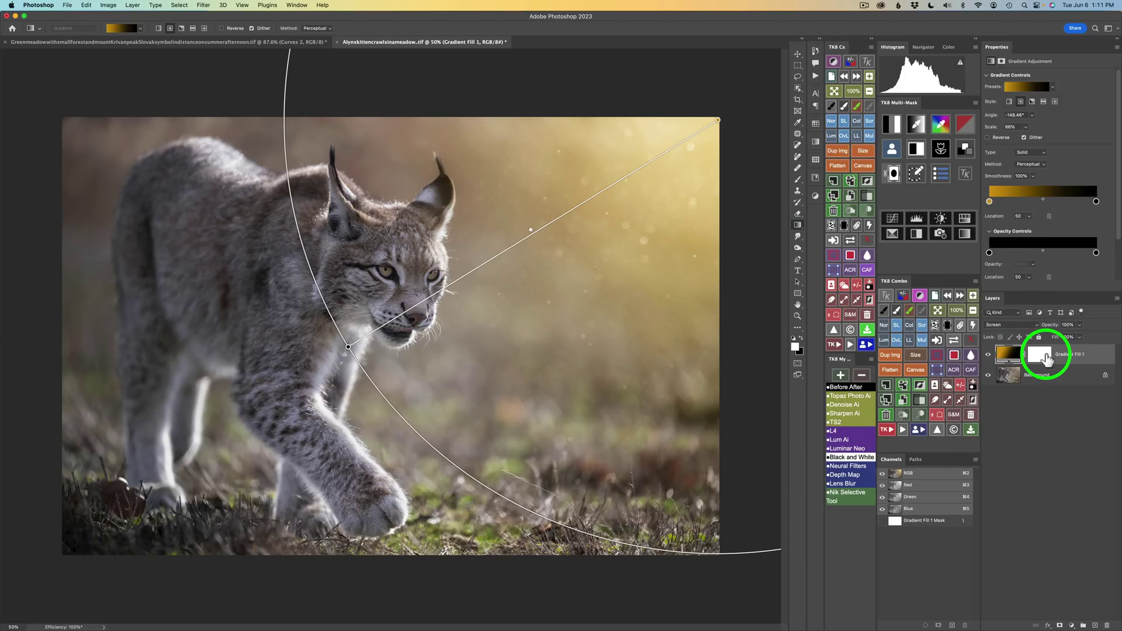
- Delete the white layer mask from the gradient fill layer
left_click(1046, 358)
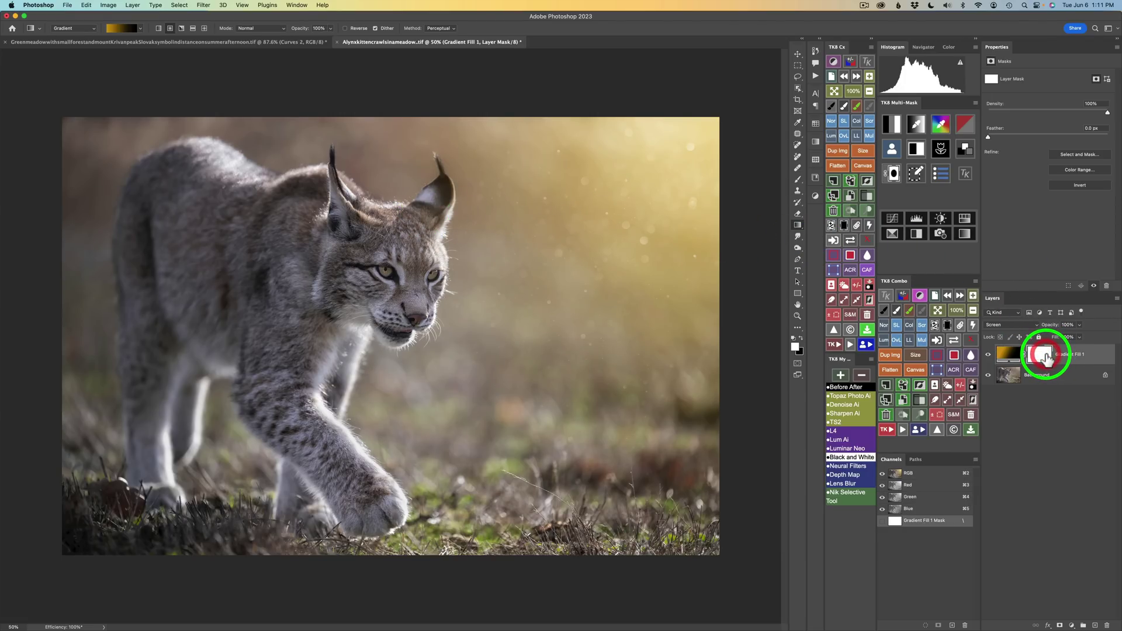
left_click(1106, 625)
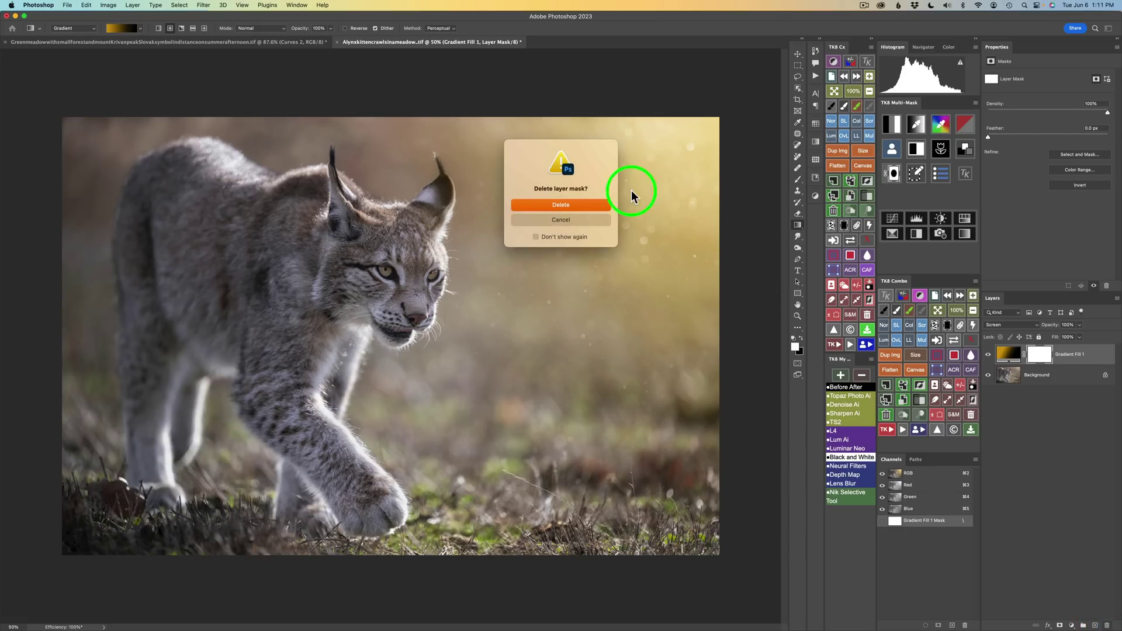
left_click(560, 205)
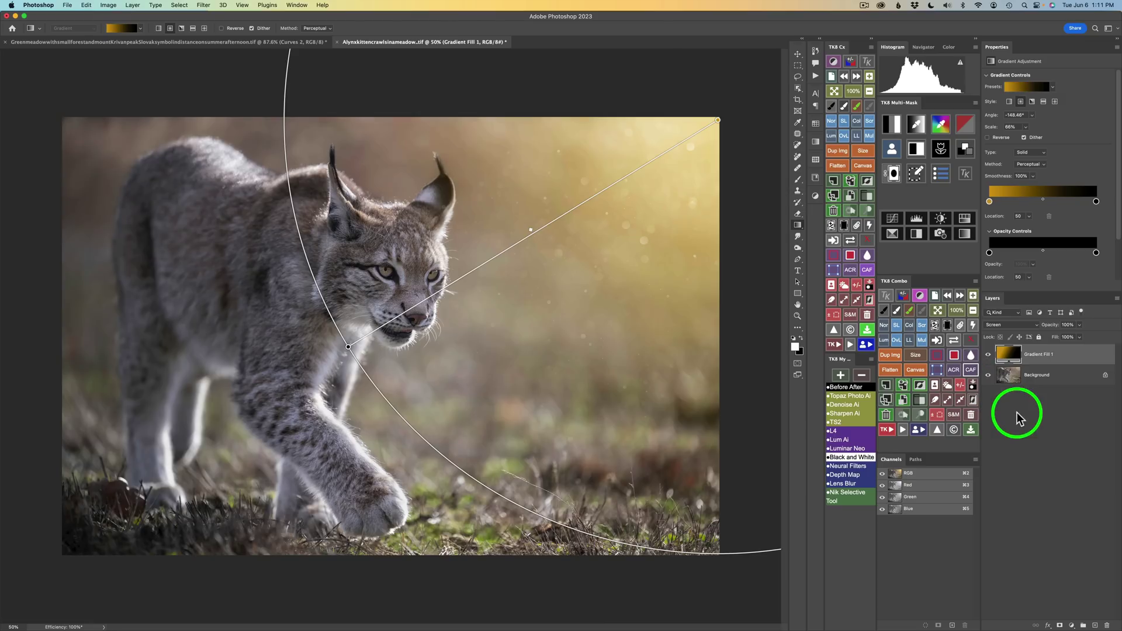
- Select the lynx on the Background layer with Select Subject
left_click_drag(1009, 386, 1011, 380)
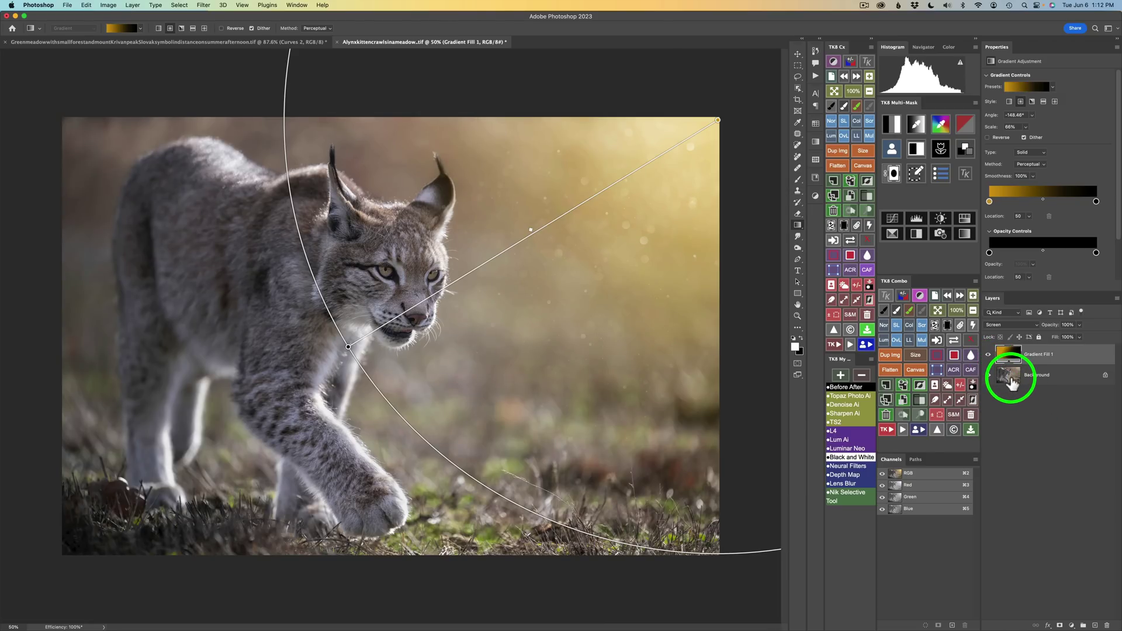
left_click(1011, 381)
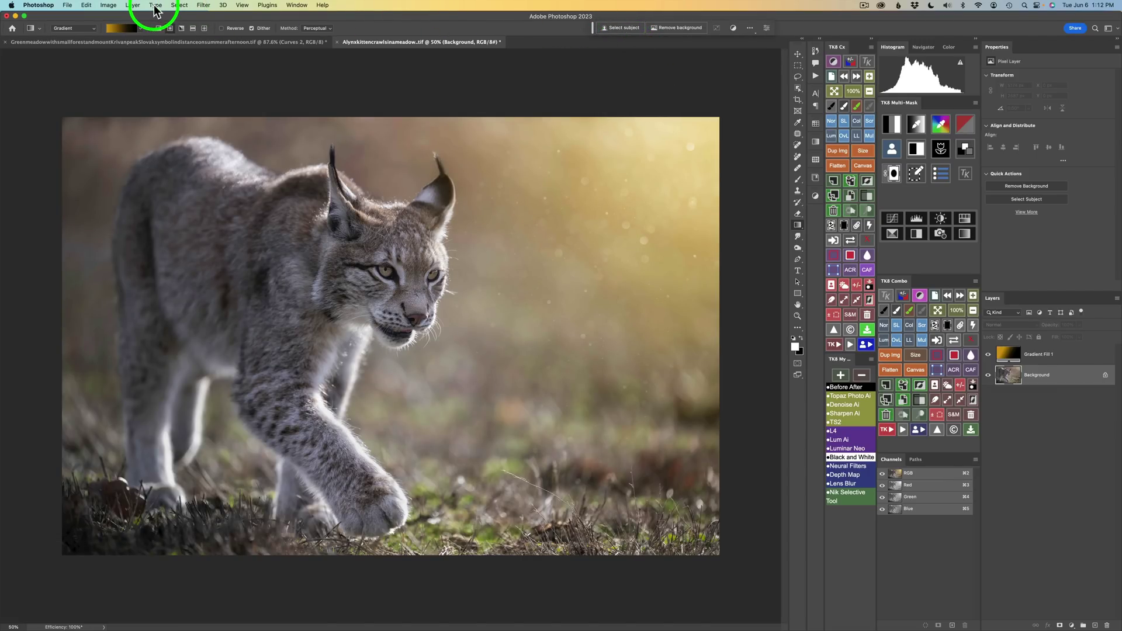
left_click(181, 5)
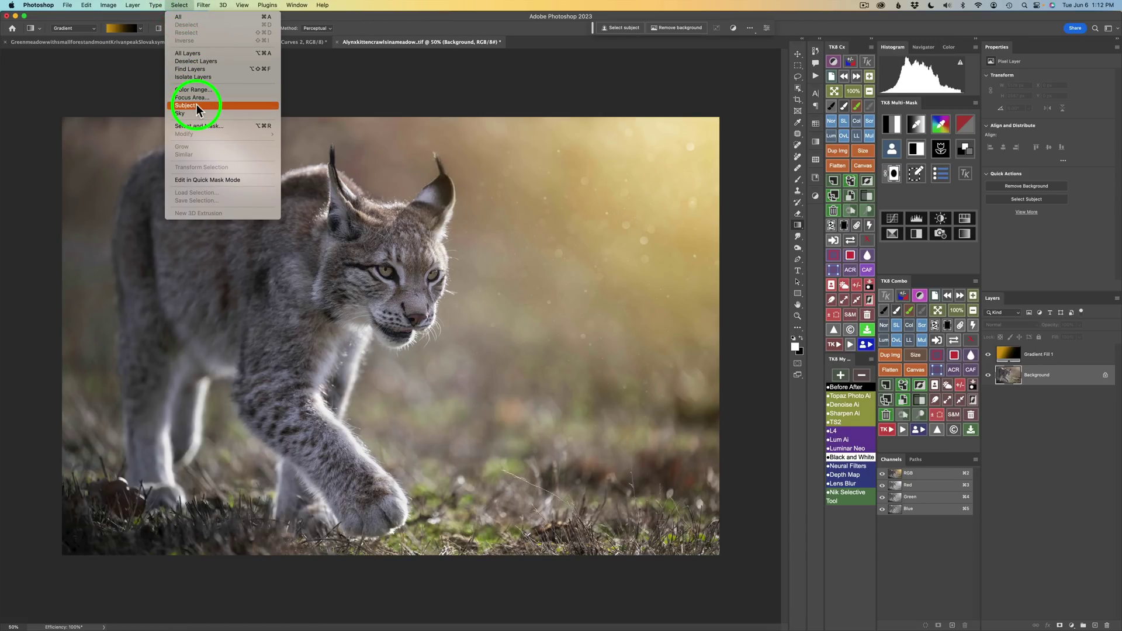
left_click(366, 27)
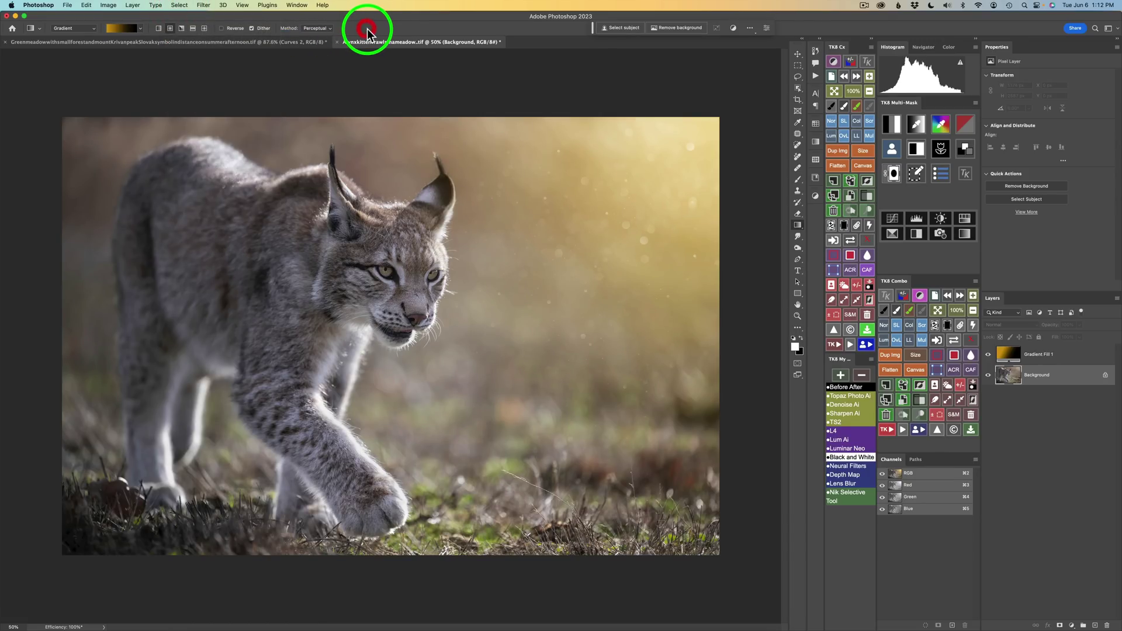
left_click(618, 27)
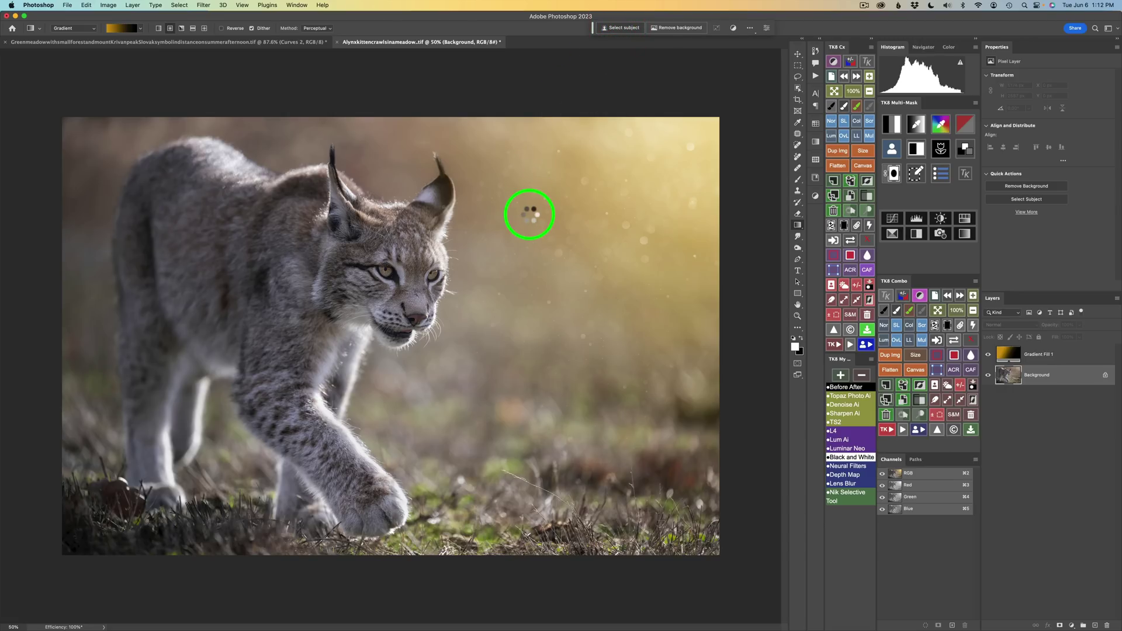
- Mask the lynx out of the gradient fill layer with an inverted subject mask and compare the layer off and on
left_click(1010, 361)
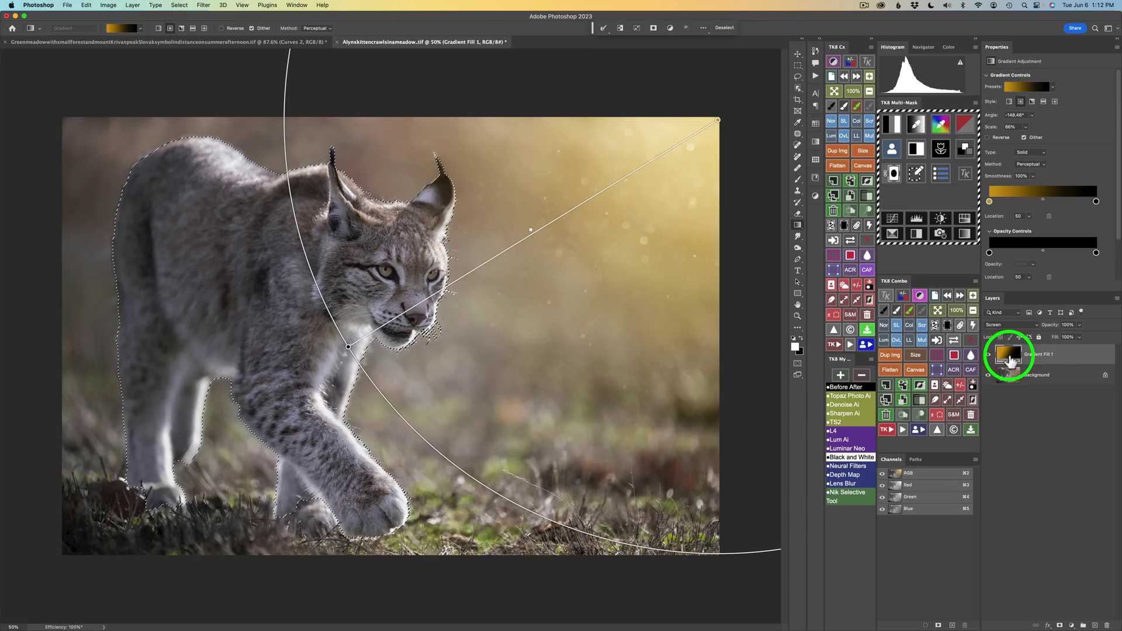
left_click(1062, 626)
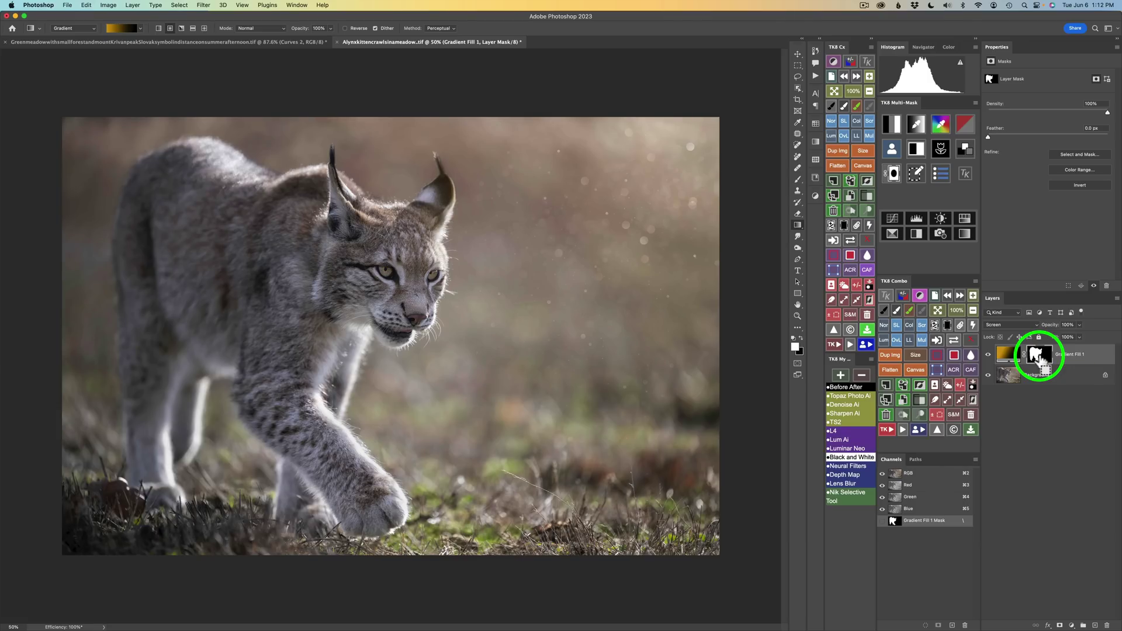
left_click_drag(1036, 356, 1040, 359)
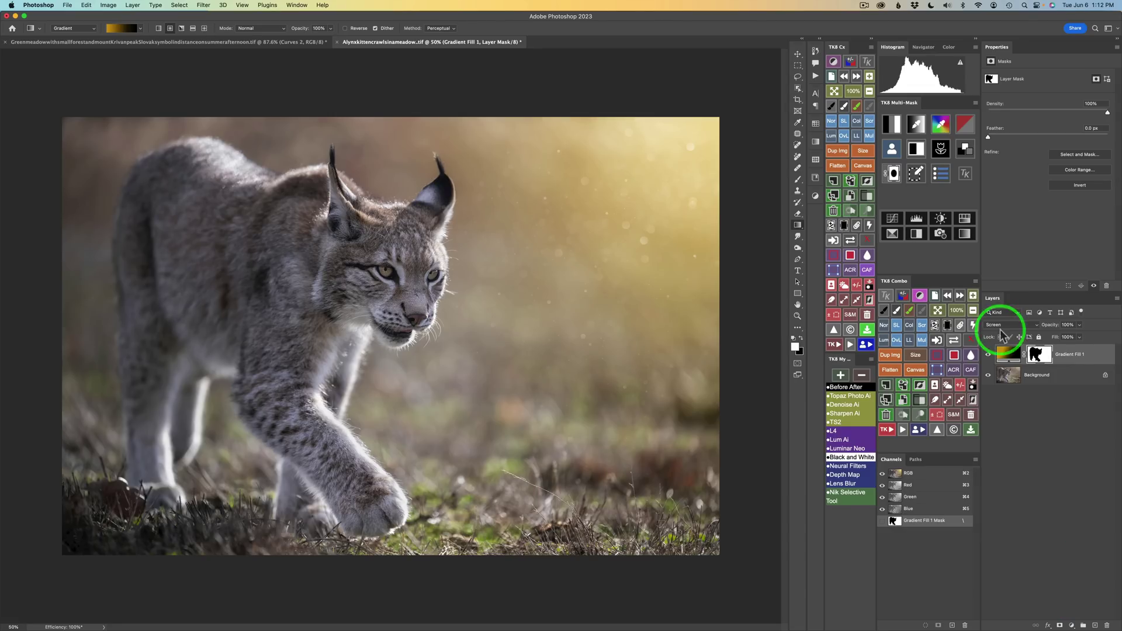
left_click(987, 354)
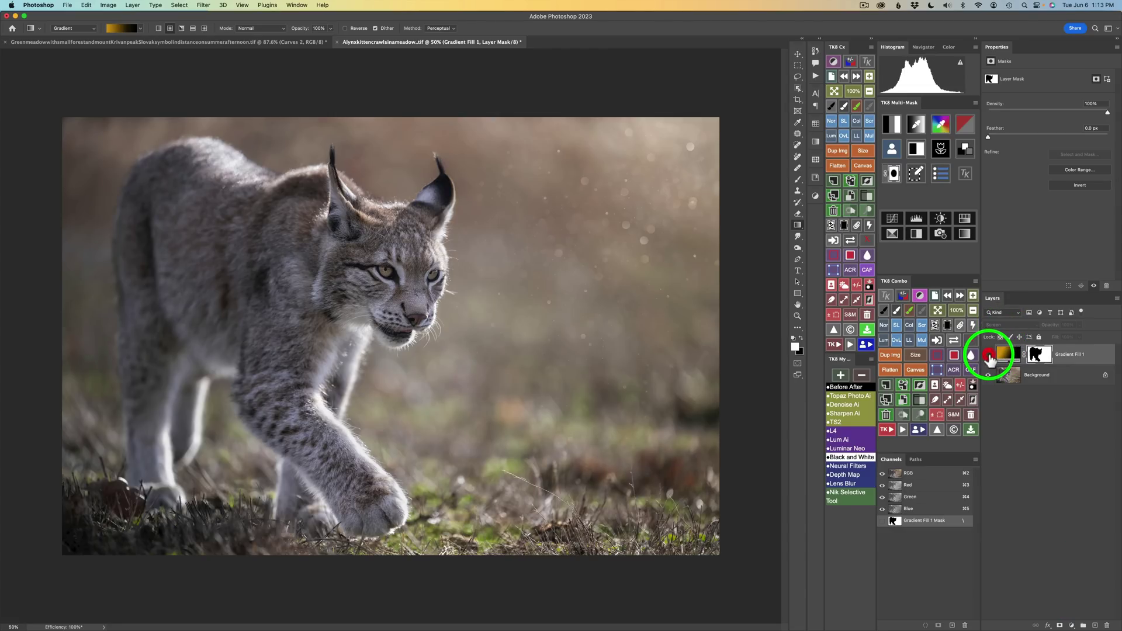
left_click(987, 354)
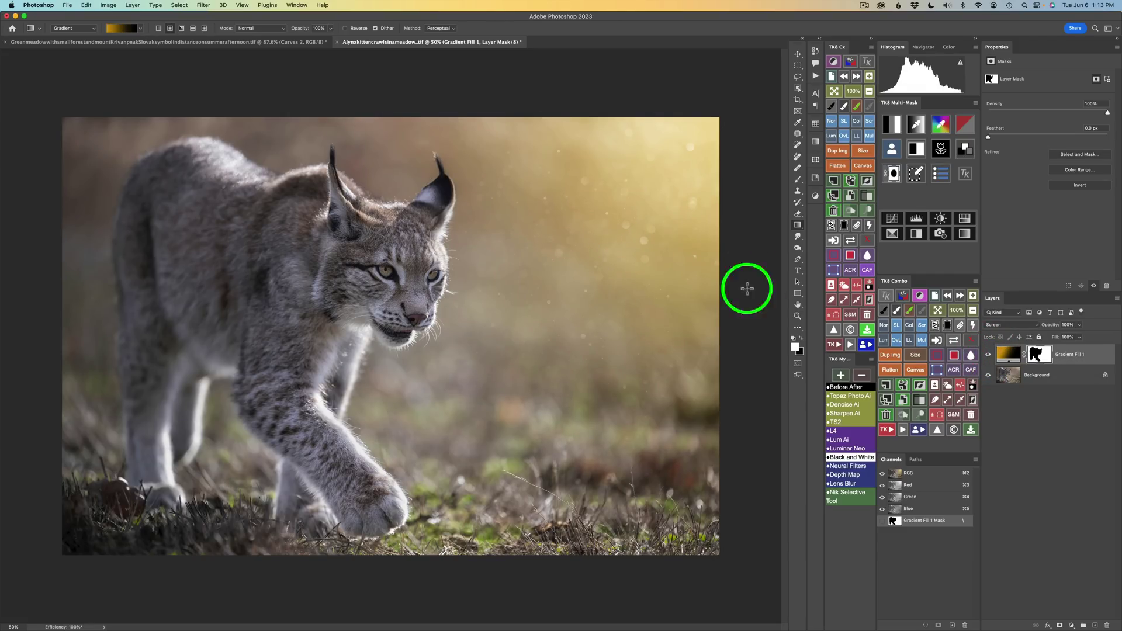
- Extend the gradient's outer edge to about 70% scale and recolour its centre stop to a brighter orange, #fcab1e
mouse_move(1006, 349)
left_mouse_down()
mouse_move(1011, 362)
mouse_move(1007, 353)
left_mouse_up()
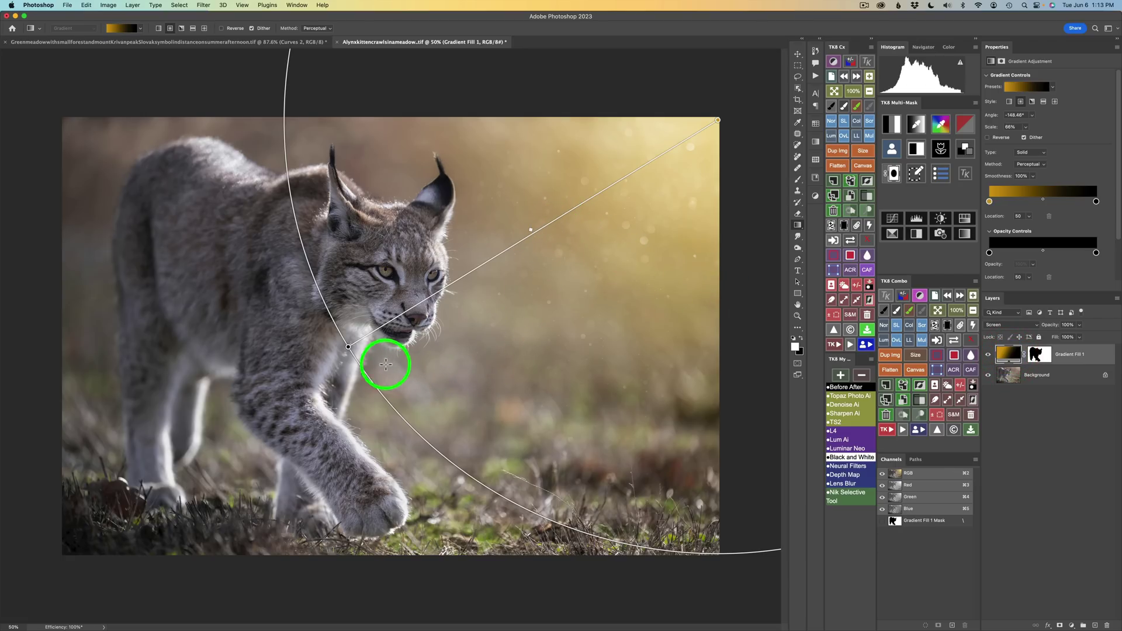
left_click_drag(348, 349, 314, 351)
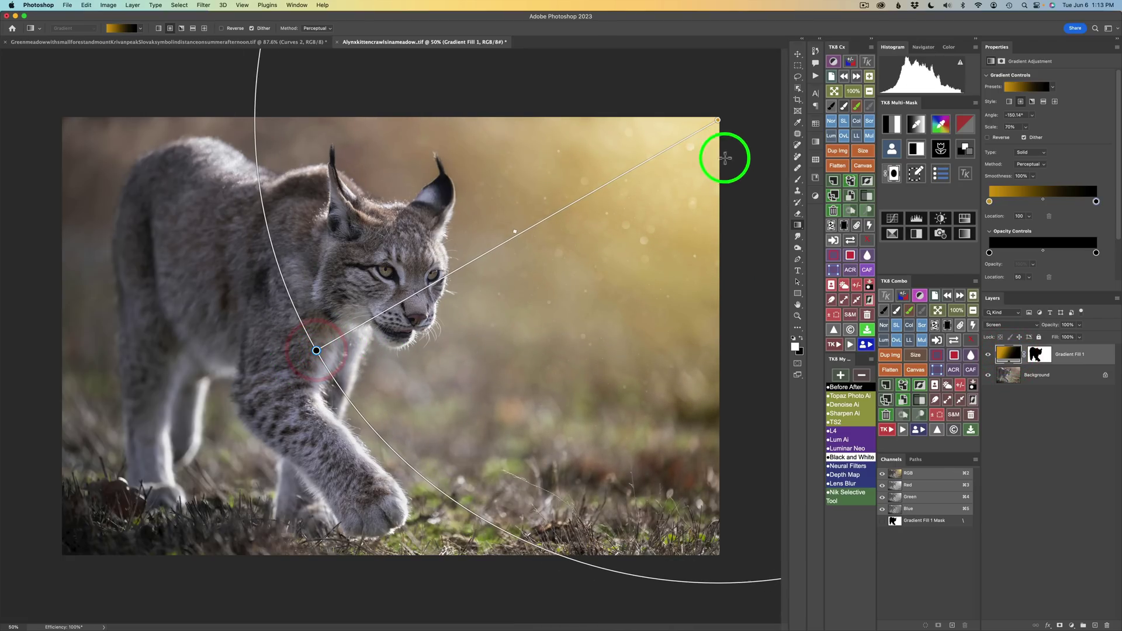
double_click(717, 121)
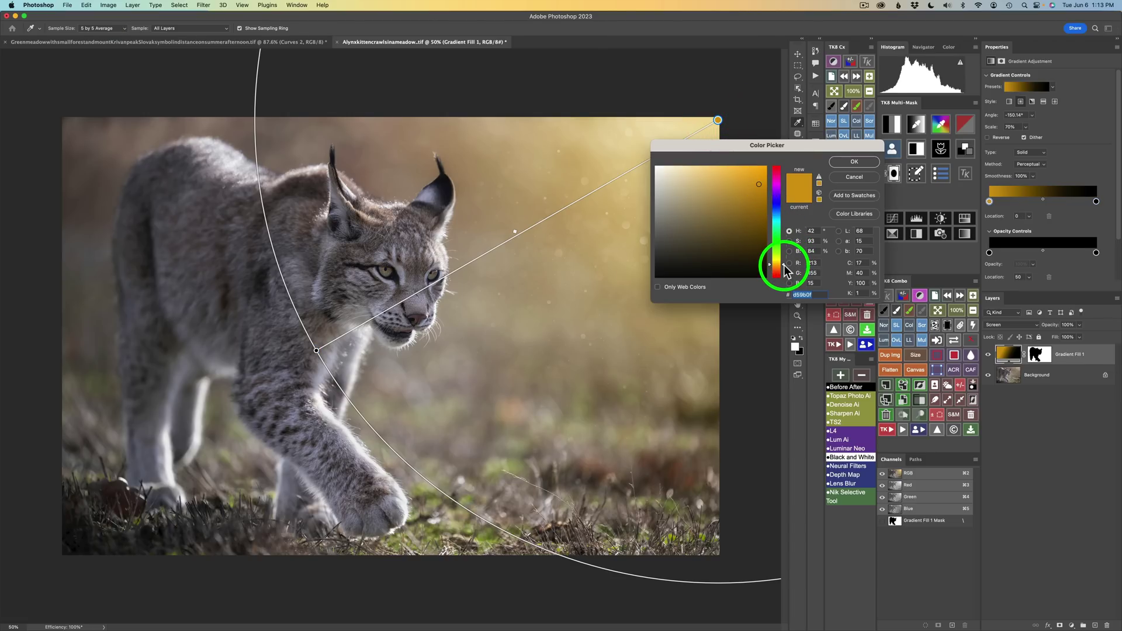
left_click_drag(784, 270, 785, 271)
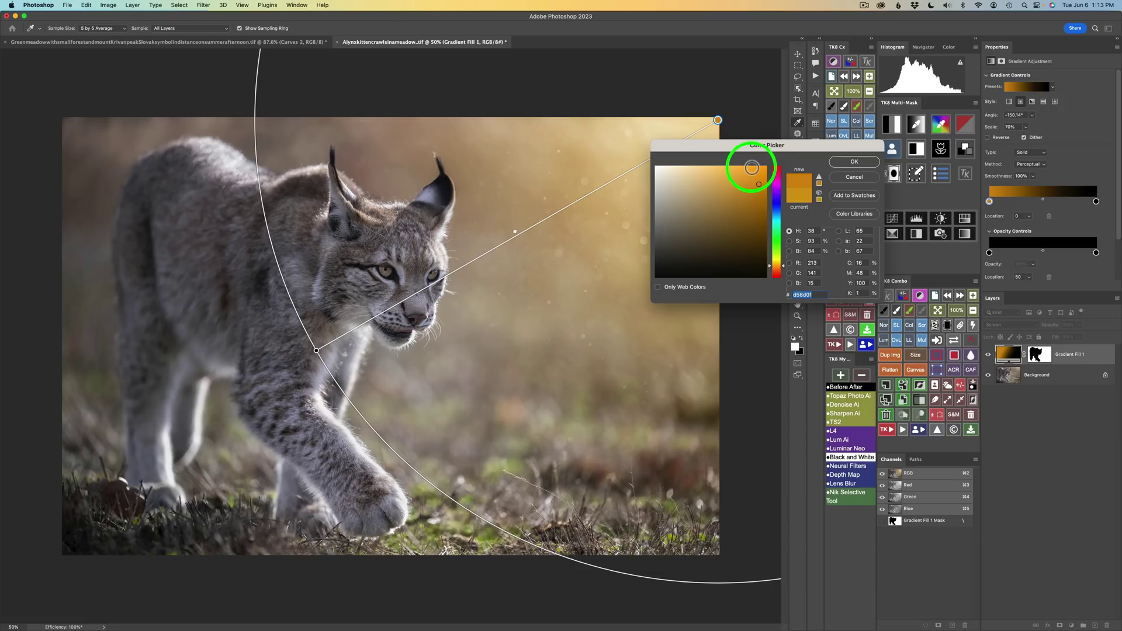
left_click(753, 168)
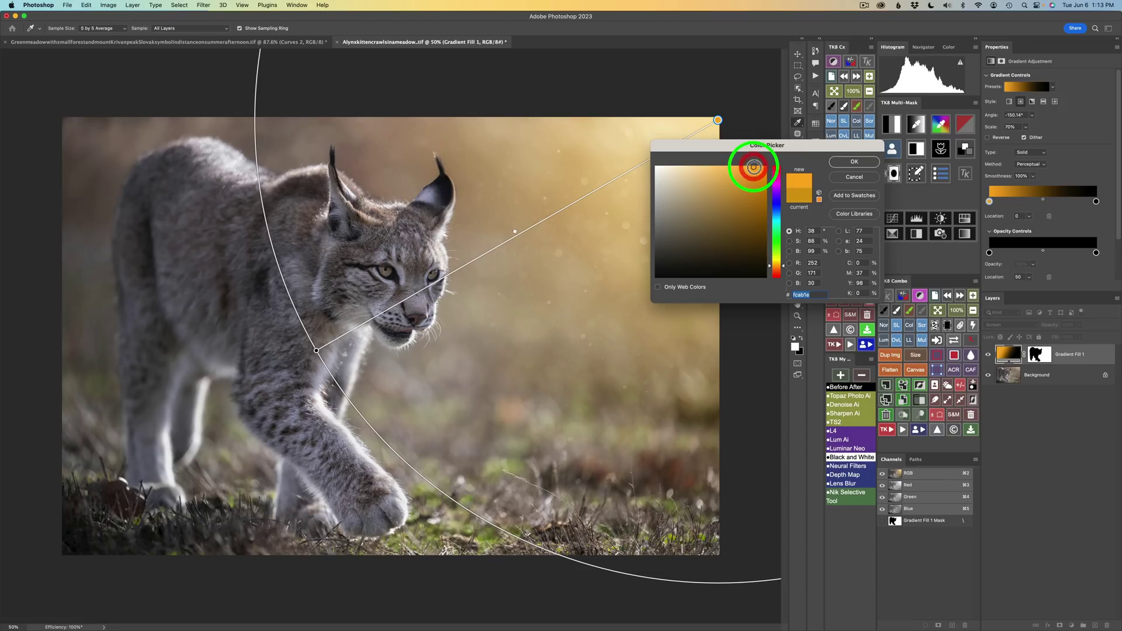
left_click(847, 162)
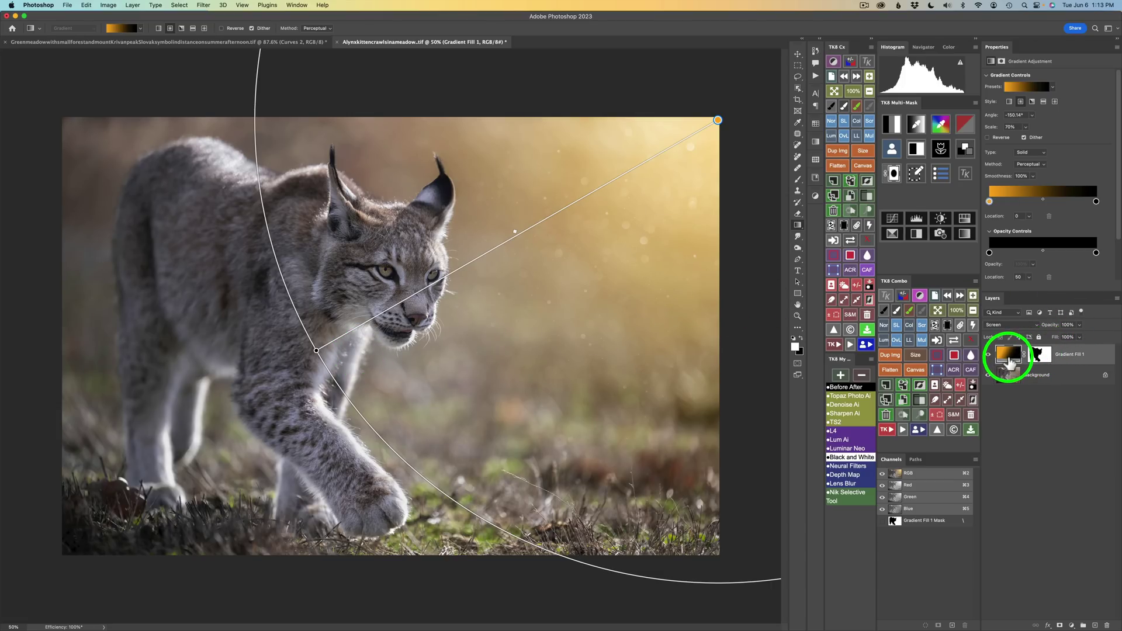
- Switch between the gradient fill and its layer mask to review their separate settings
left_click(1041, 355)
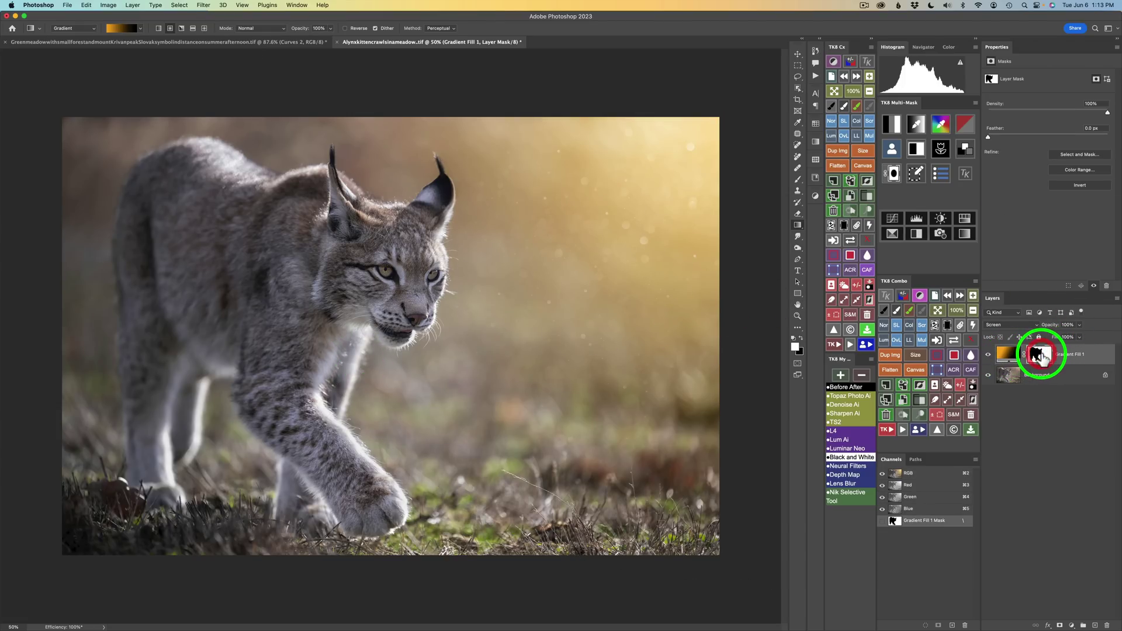
left_click(1010, 359)
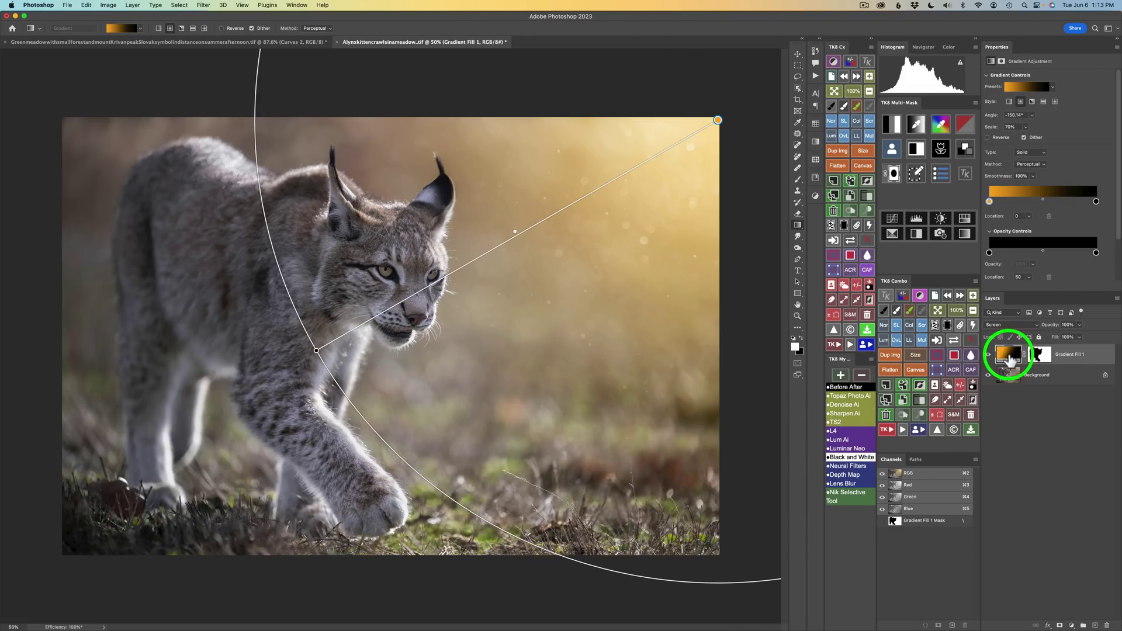
left_click(1038, 356)
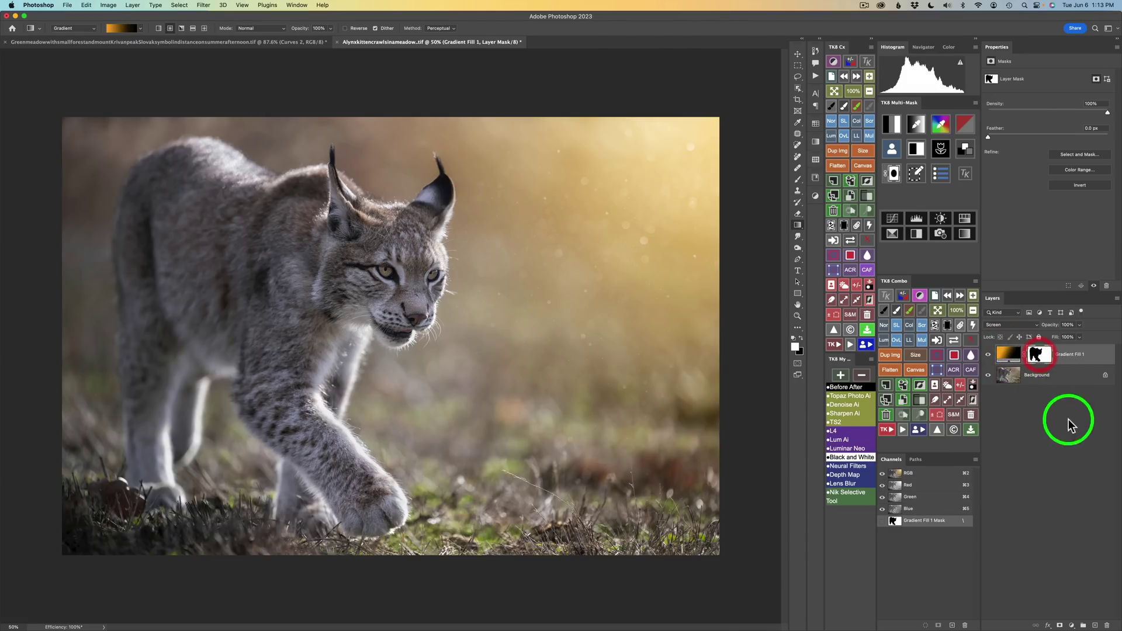
- Compare the photo with the gradient fill layer off and on, and try its opacity, leaving it at 100%
left_click(989, 356)
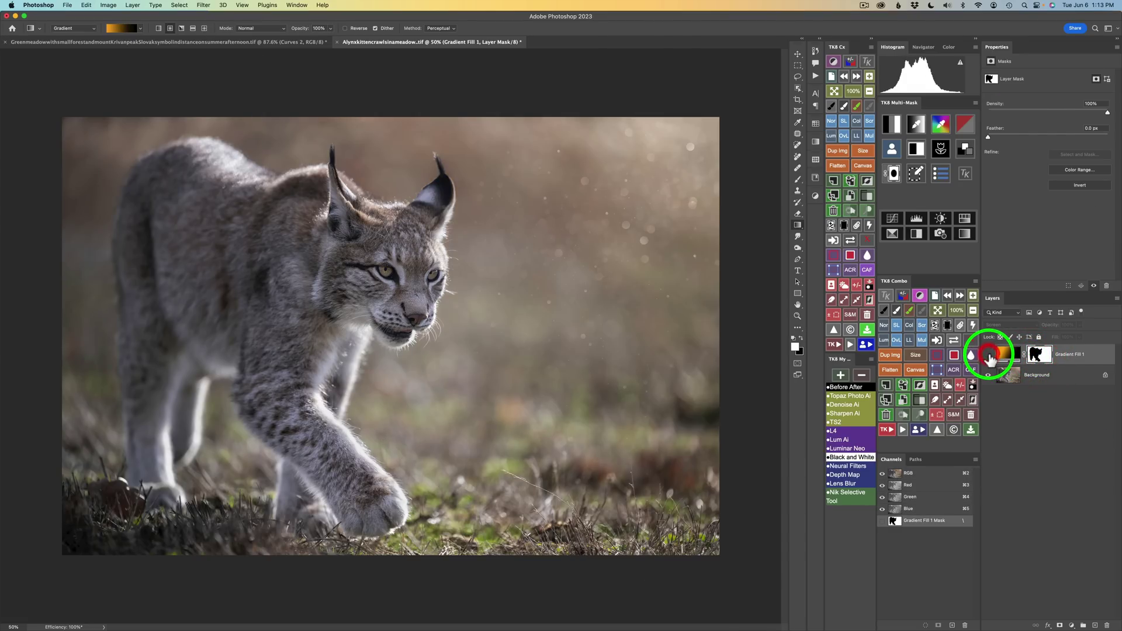
left_click(988, 355)
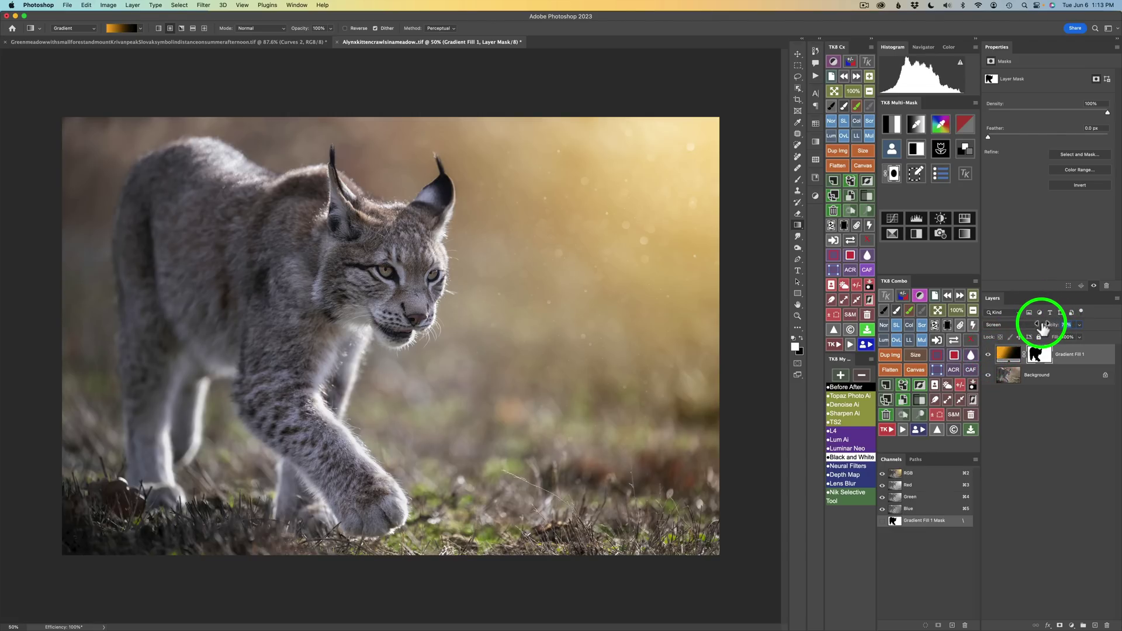
left_click_drag(1051, 329, 1104, 342)
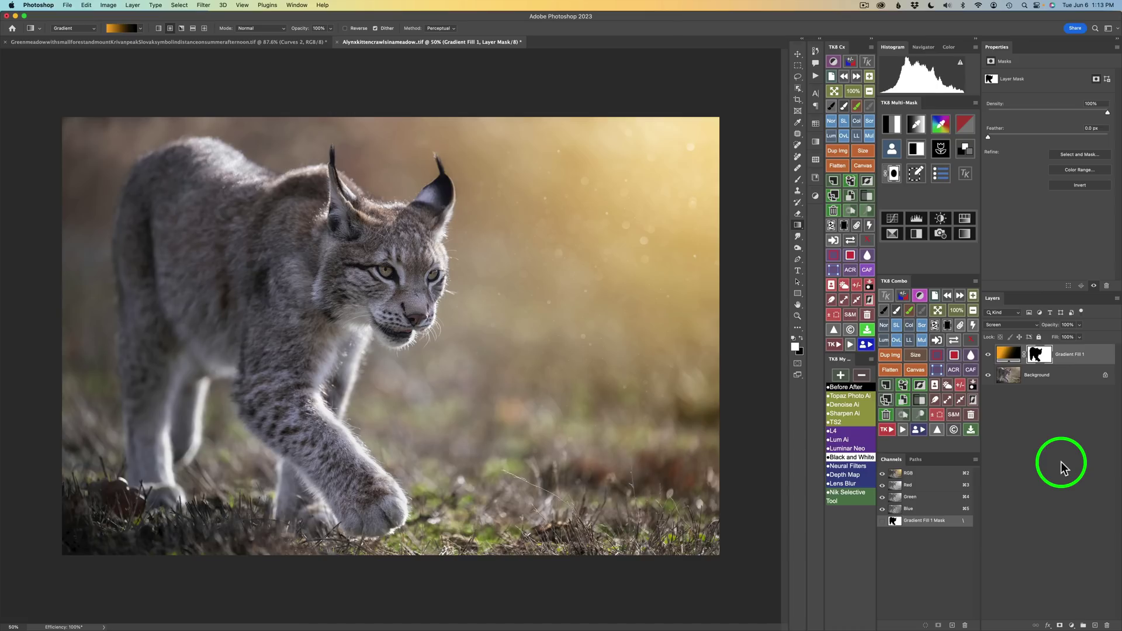